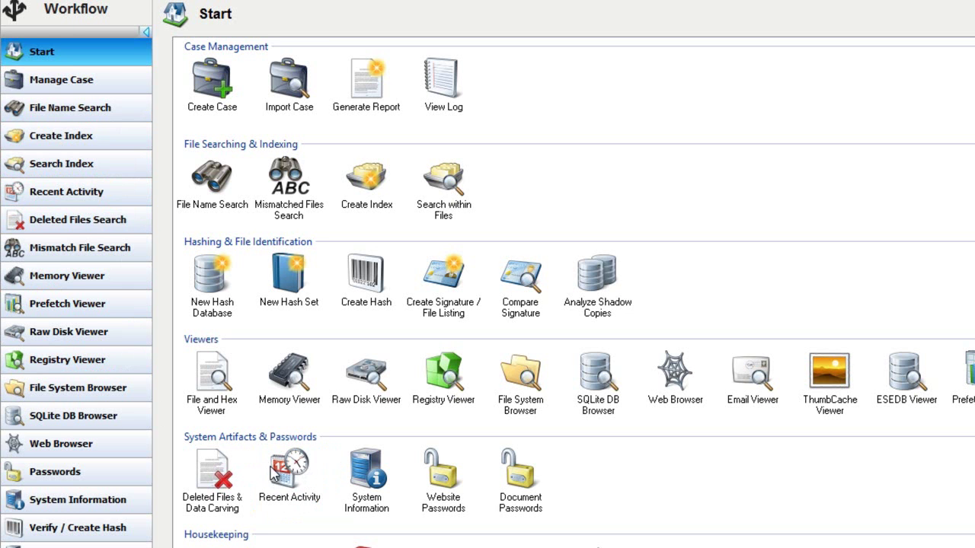
Step: Open the Recent Activity module and its scan configuration
left_click(273, 471)
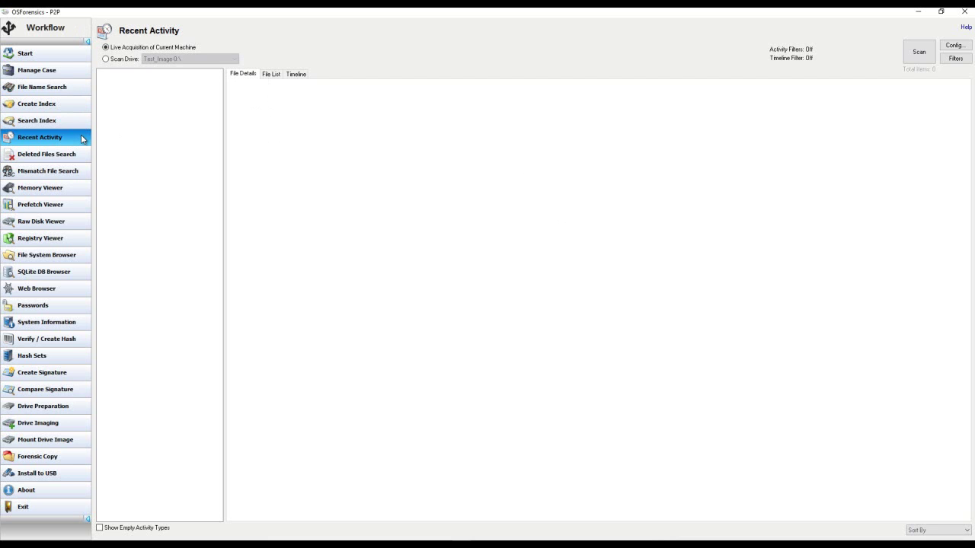
left_click(916, 58)
left_click(954, 47)
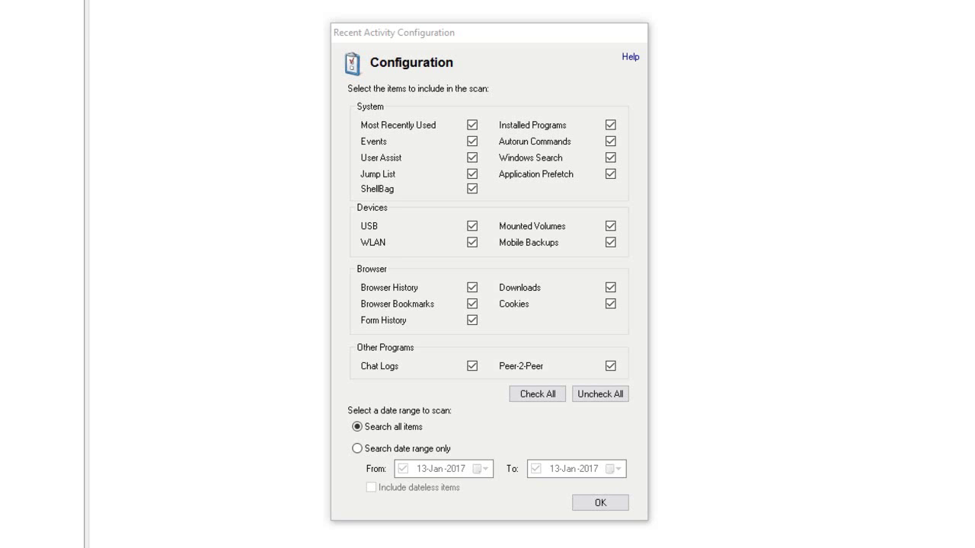
Step: Clear Browser History, Browser Bookmarks and all other scan items, and reselect every item
left_click(472, 290)
left_click(471, 304)
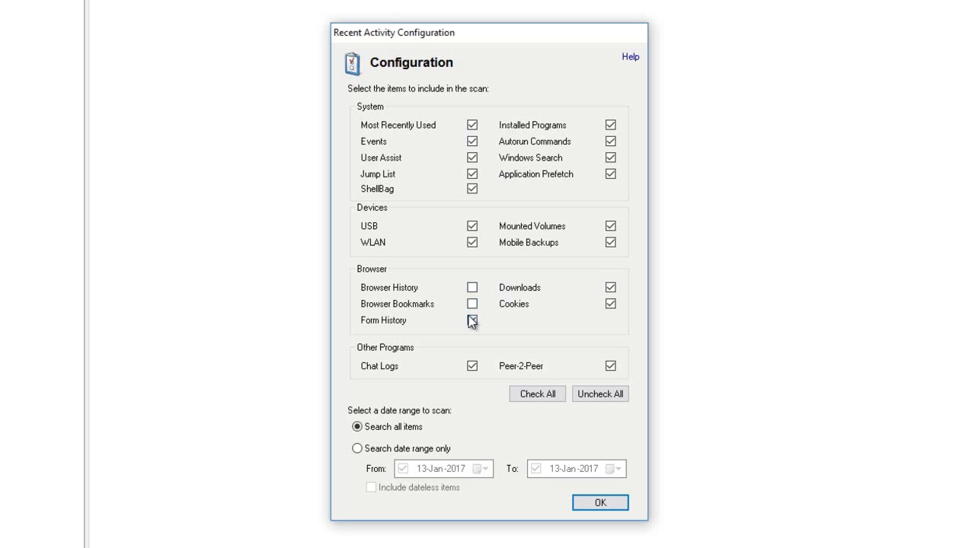
left_click(604, 395)
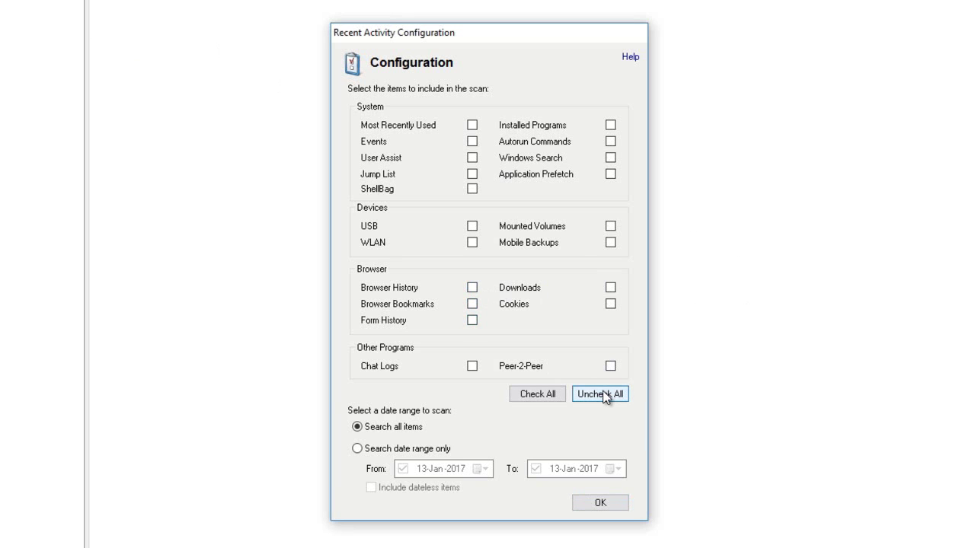
left_click(545, 393)
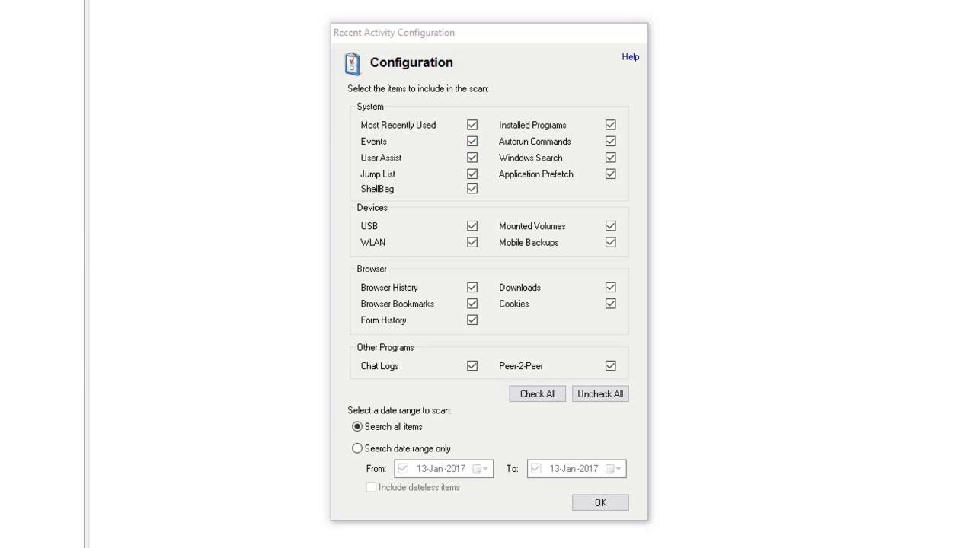
Step: Restrict the scan to a date range only and confirm the configuration
left_click(357, 450)
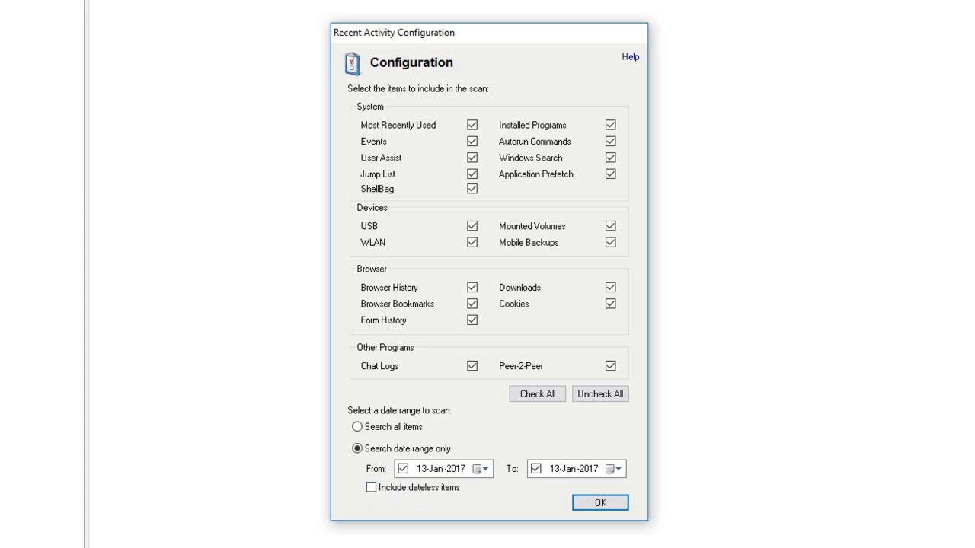
key("Return")
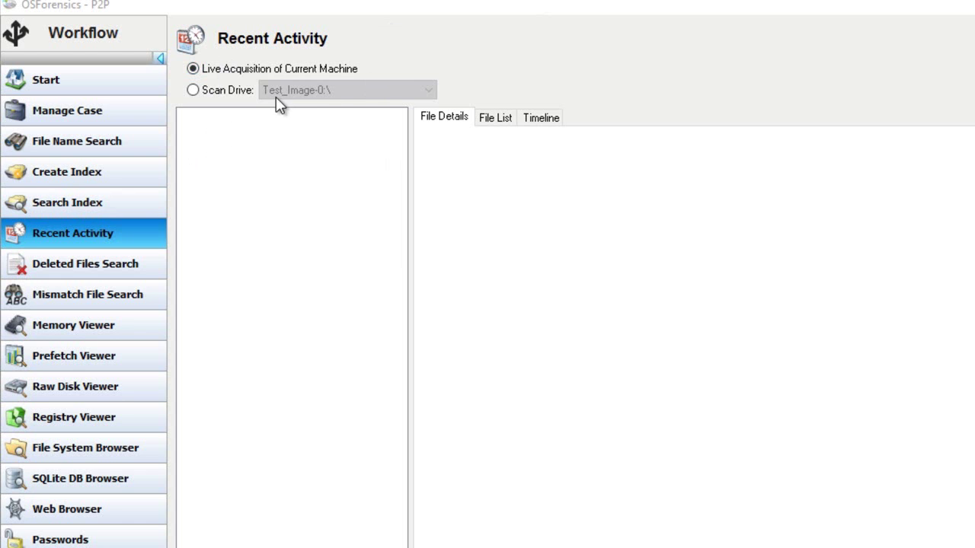
Step: Switch the source to Scan Drive, browse the available drives, and return to Live Acquisition of Current Machine
left_click(191, 90)
left_click(373, 91)
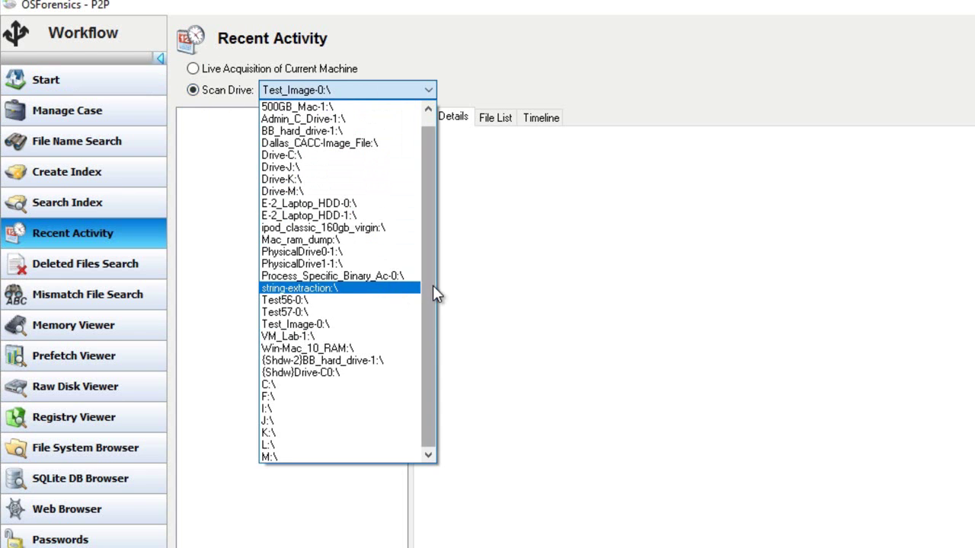
mouse_move(429, 281)
left_mouse_down()
mouse_move(430, 248)
mouse_move(428, 279)
left_mouse_up()
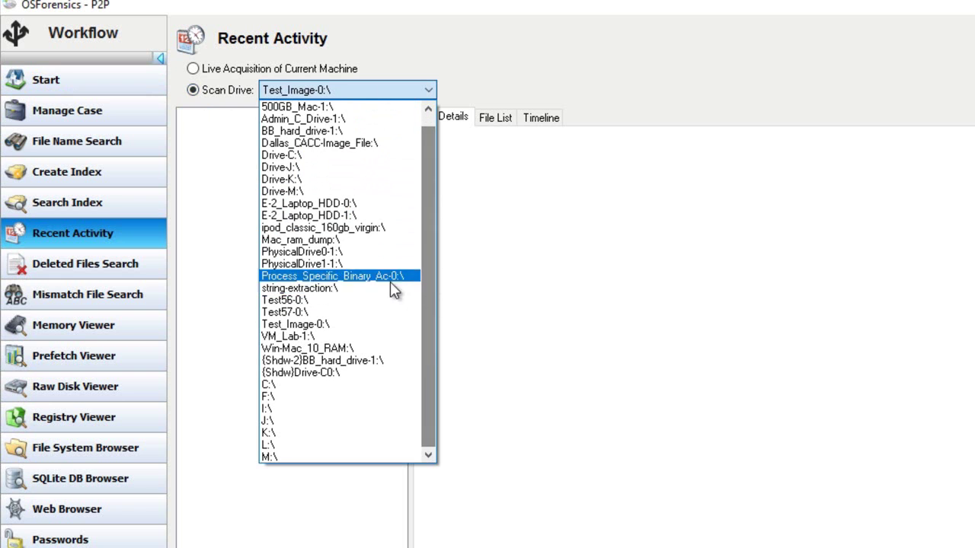
left_click(455, 107)
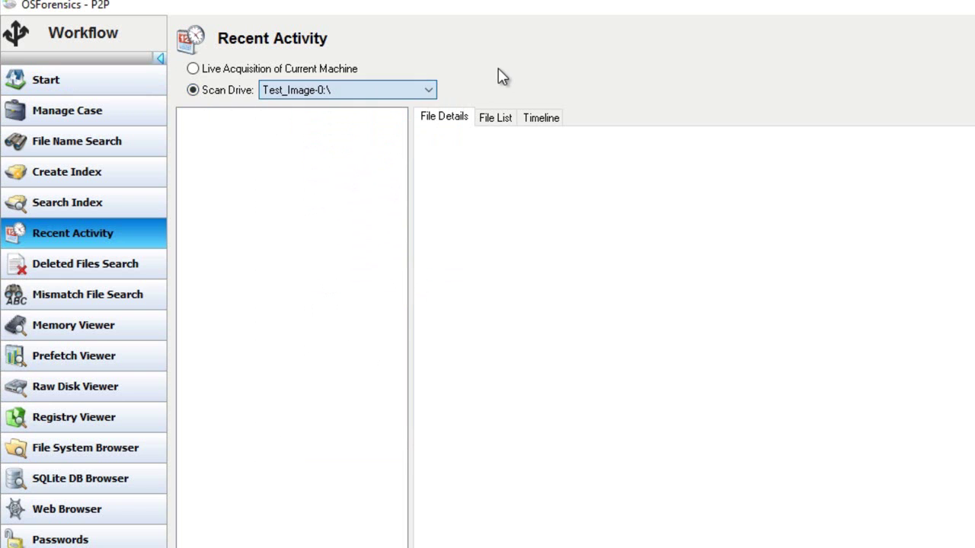
left_click(193, 69)
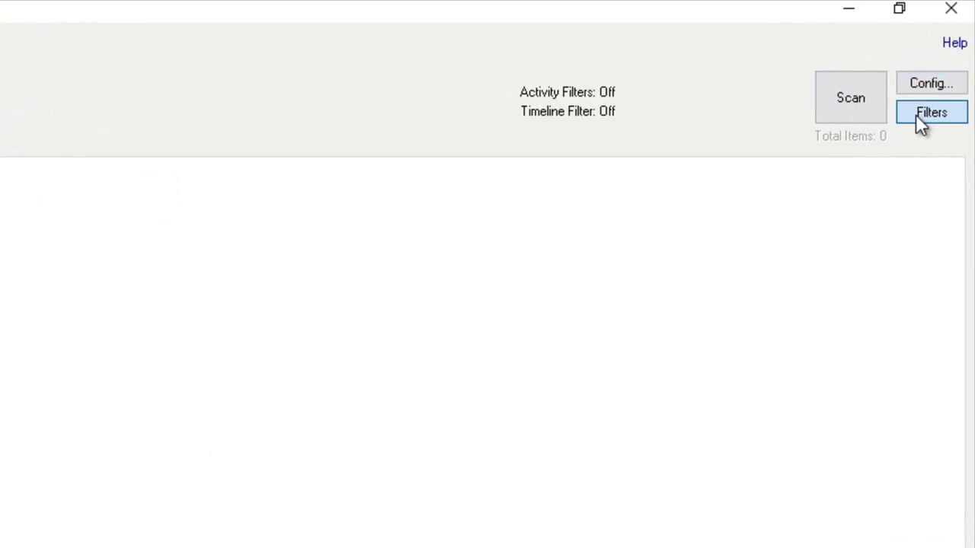
Step: Check the filter settings, run the live Recent Activity scan, and dismiss its summary
left_click(918, 120)
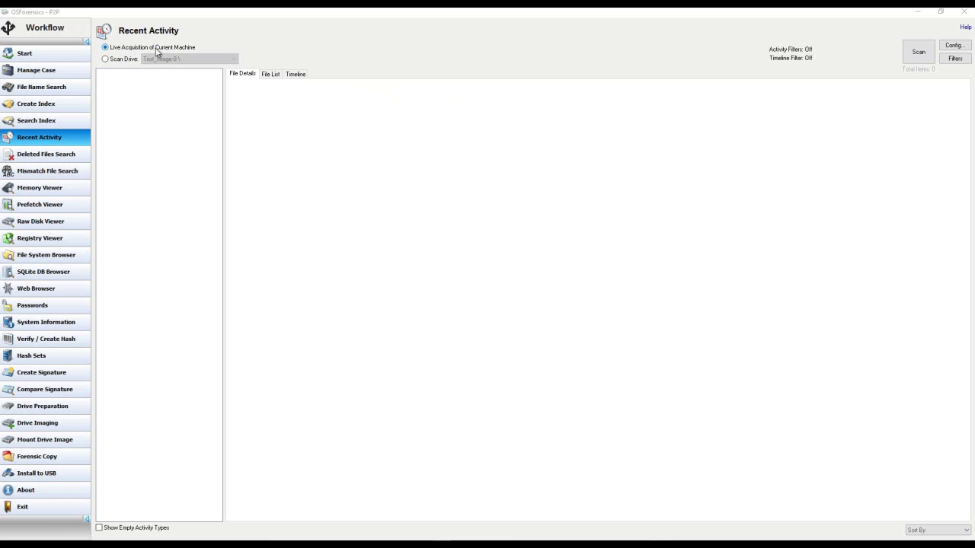
left_click(918, 54)
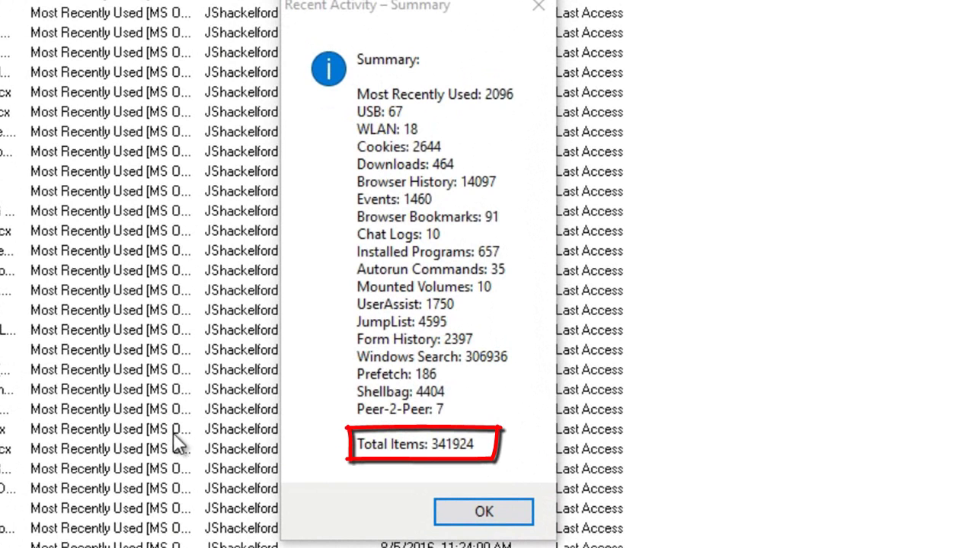
left_click(499, 518)
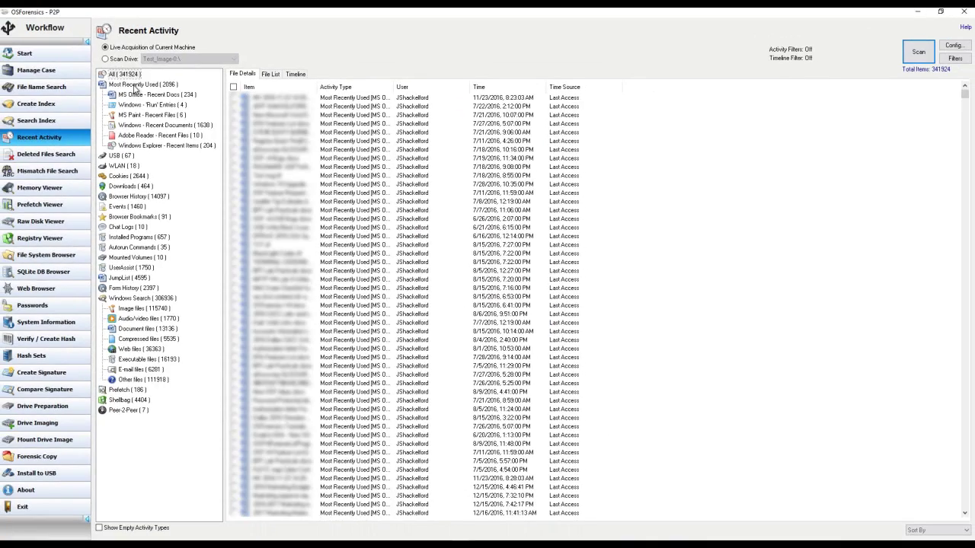
Step: Show the Most Recently Used and USB results and sort the records by Date (desc)
left_click(135, 84)
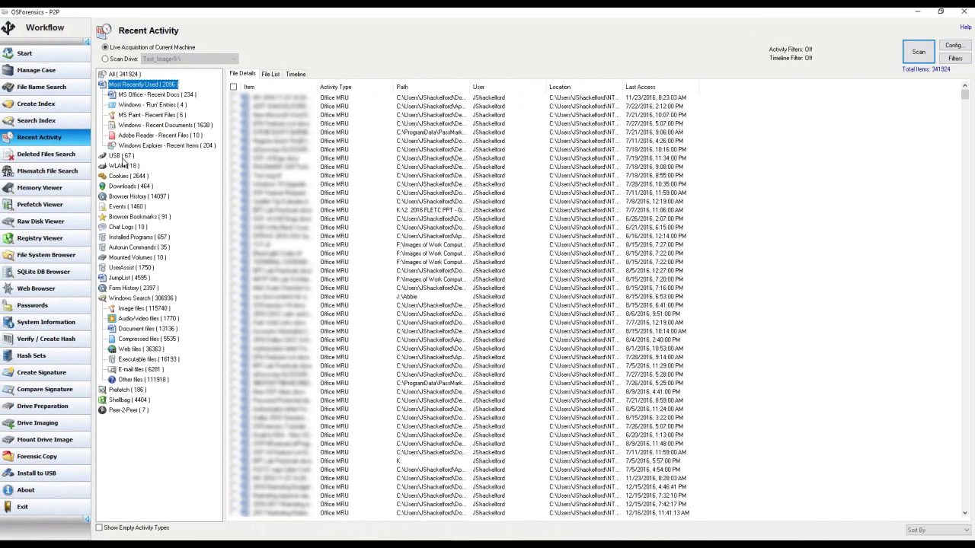
left_click(122, 156)
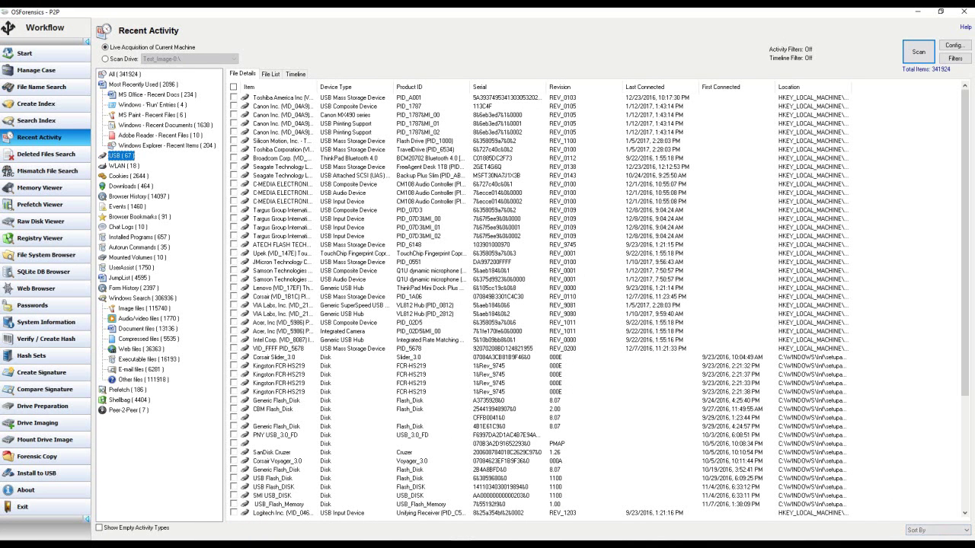
left_click(937, 530)
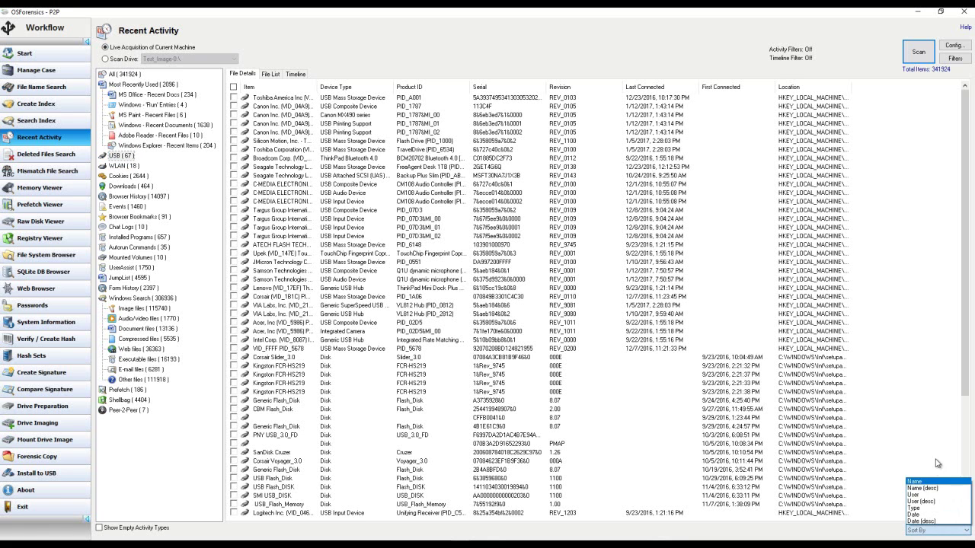
left_click(950, 522)
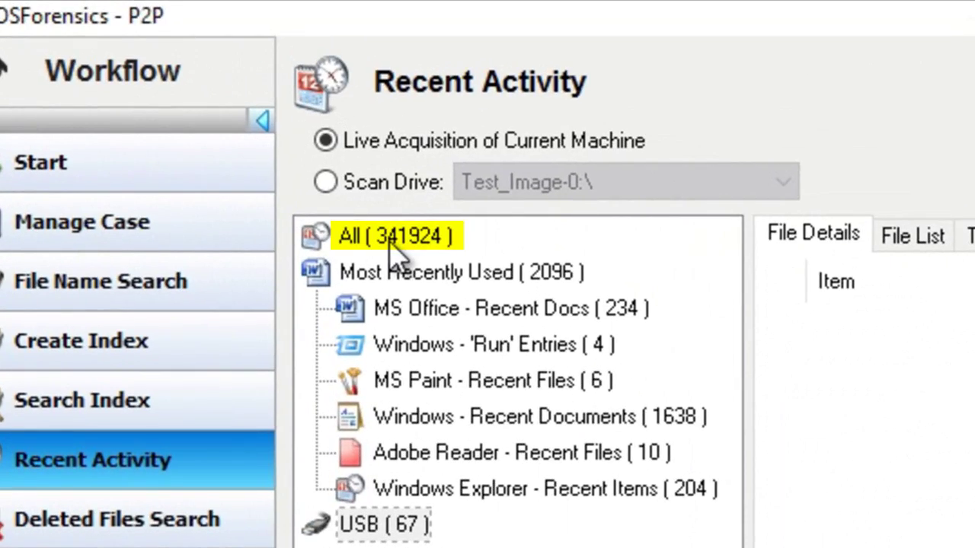
Step: Display all activity items and look through the date-sorted list
left_click(390, 237)
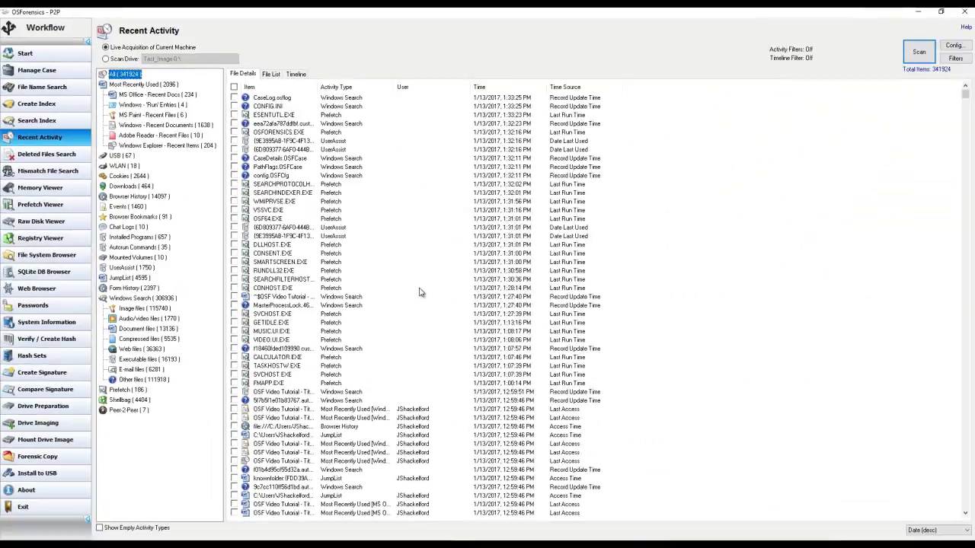
scroll(418, 310, "down", 20)
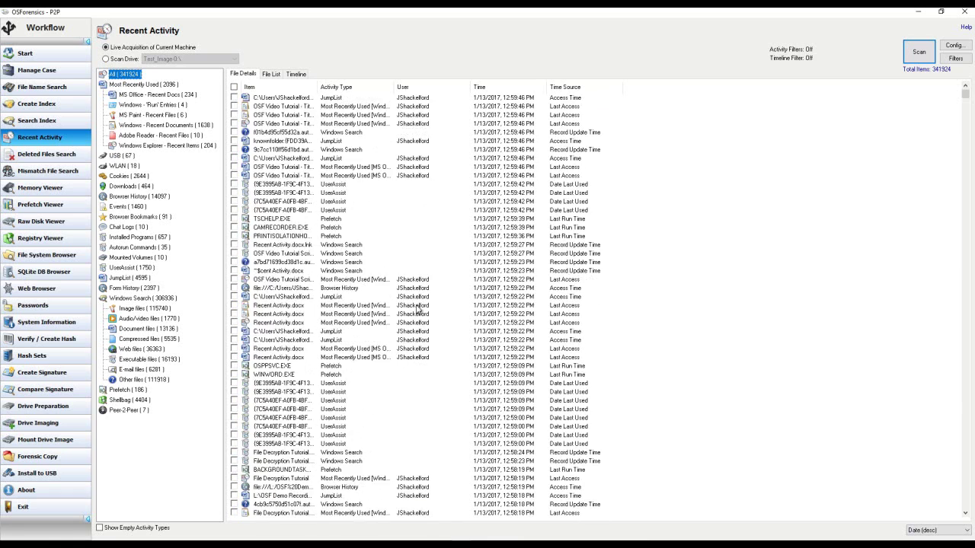
scroll(416, 309, "down", 20)
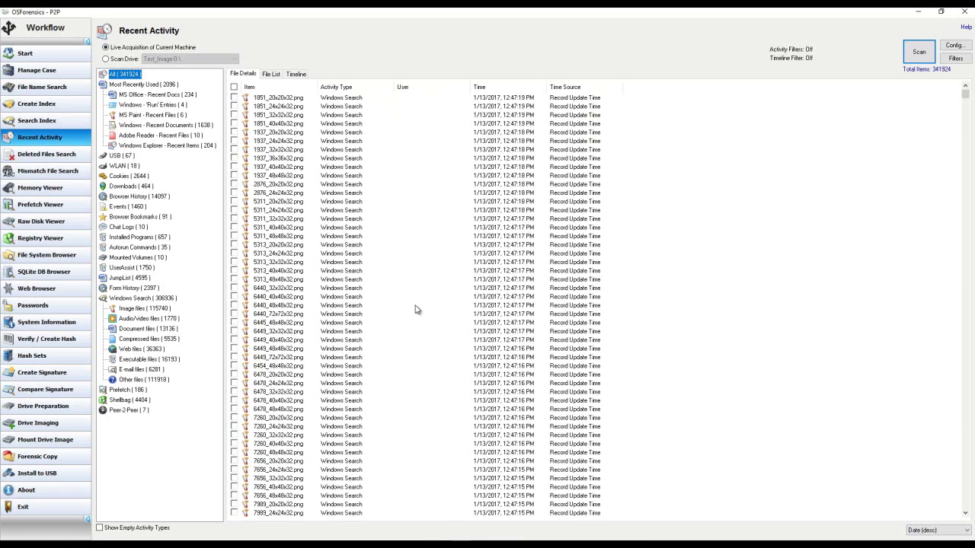
scroll(414, 309, "down", 15)
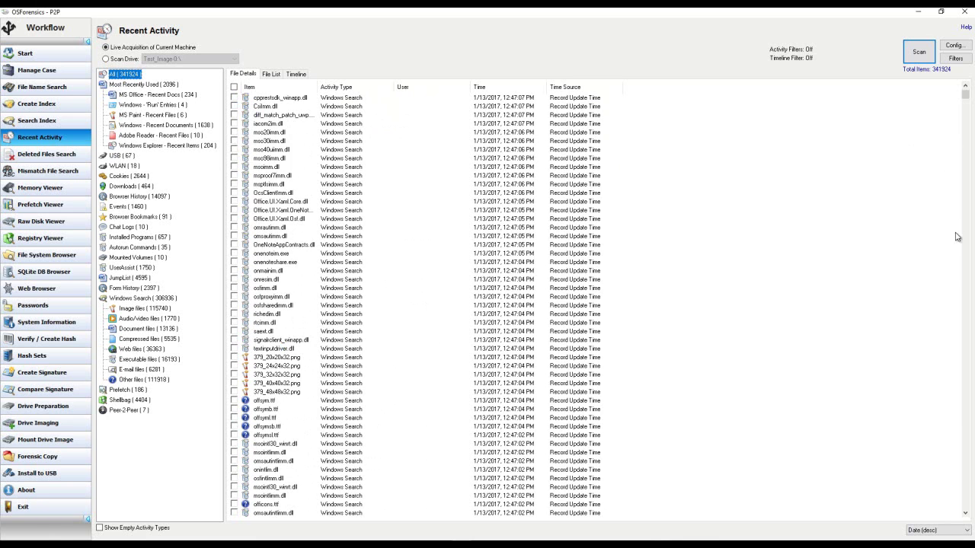
left_click_drag(965, 97, 964, 96)
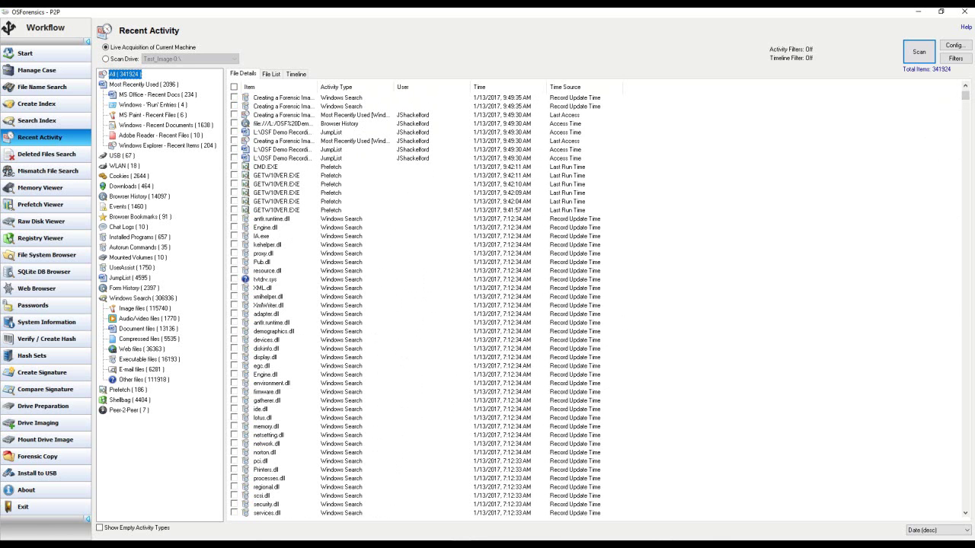
Step: View the USB device records and the Events records
left_click(122, 156)
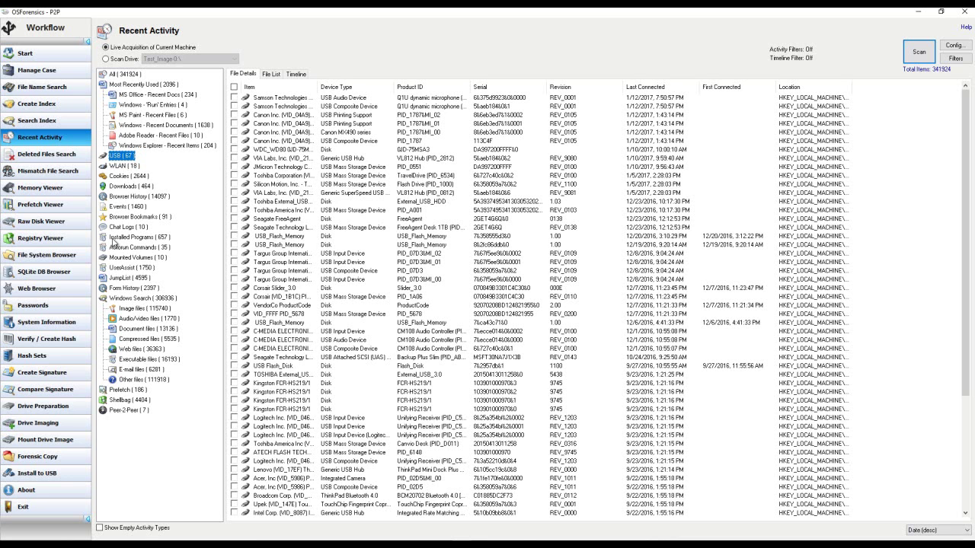
left_click(124, 206)
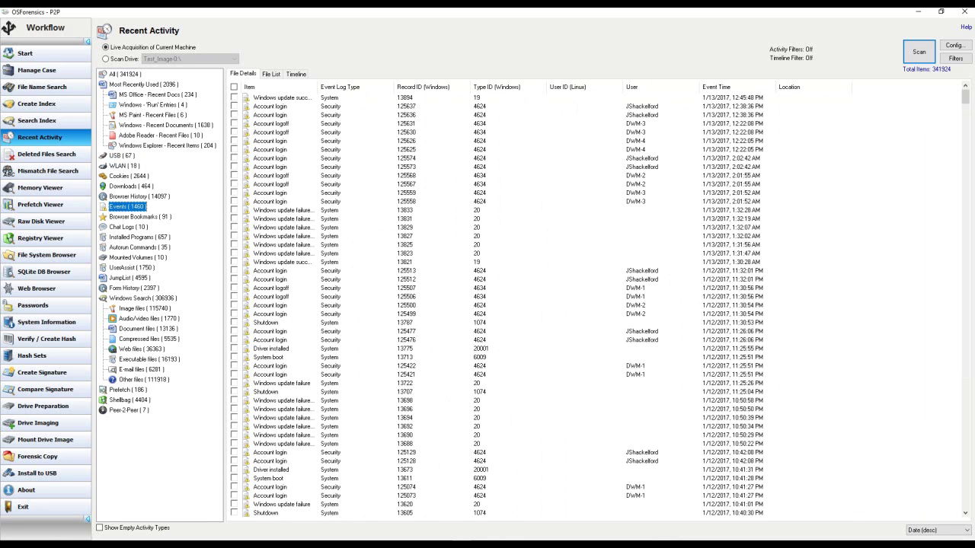
left_click(442, 543)
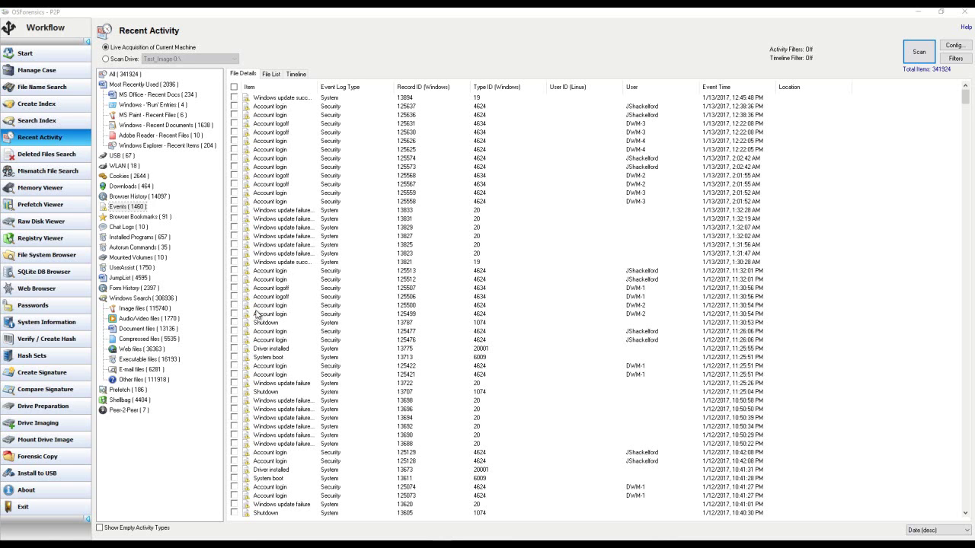
Step: Check the Windows update failure event with record ID 13823 and the account login events 125512 and 125422
left_click(235, 253)
left_click(234, 279)
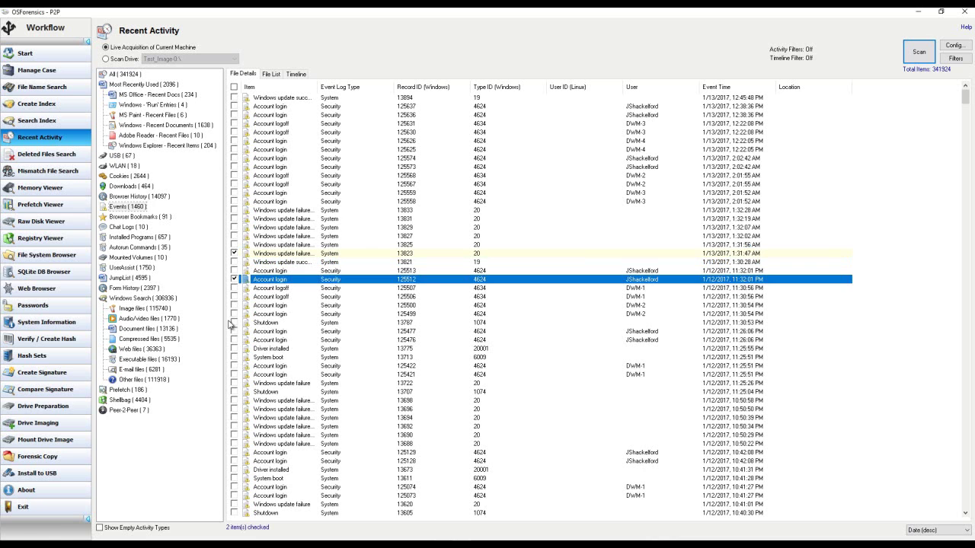
left_click(234, 366)
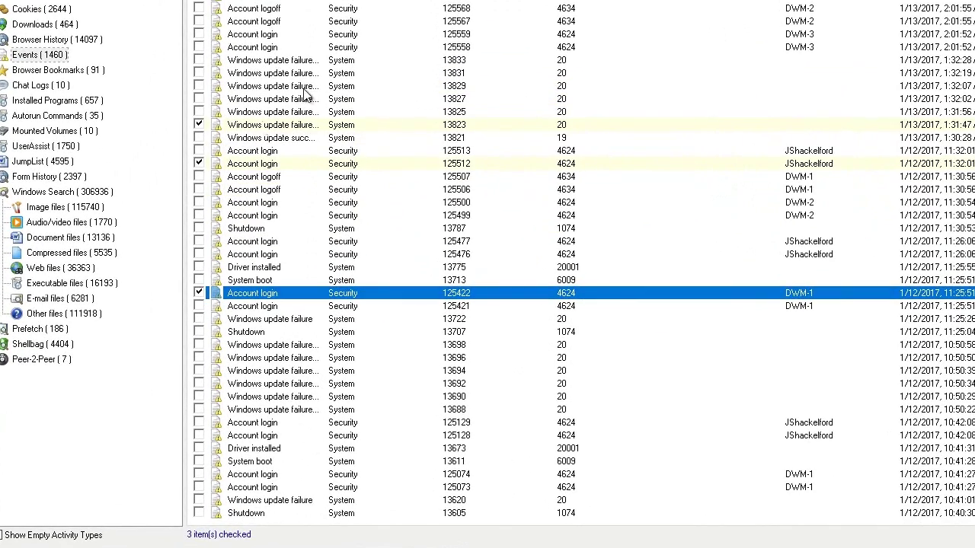
Step: Start adding the list of three checked events to the case, and cancel the new case item
right_click(375, 268)
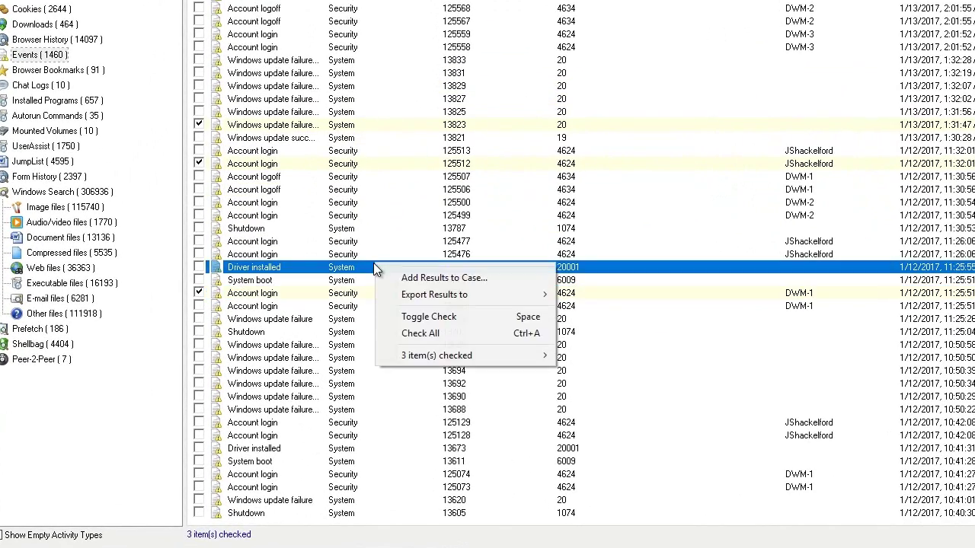
mouse_move(413, 363)
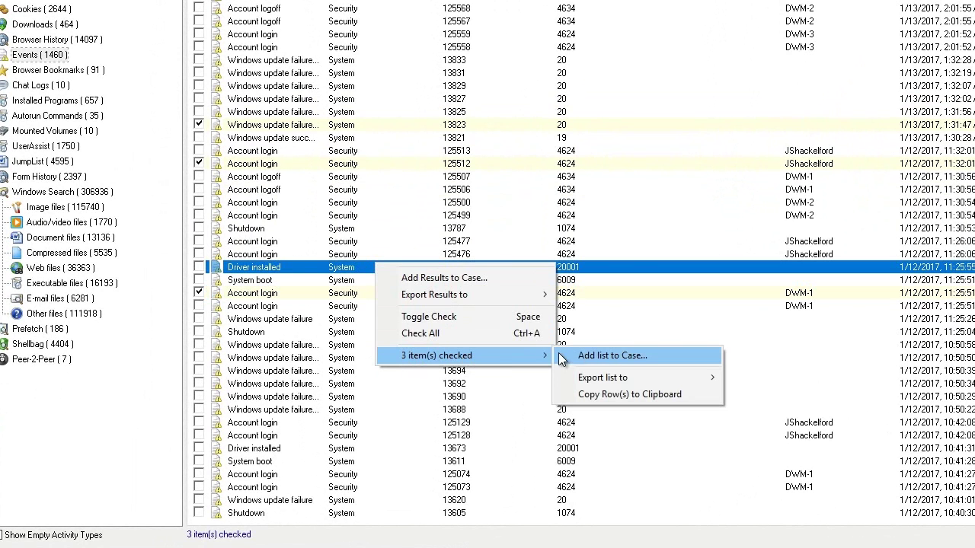
left_click(648, 360)
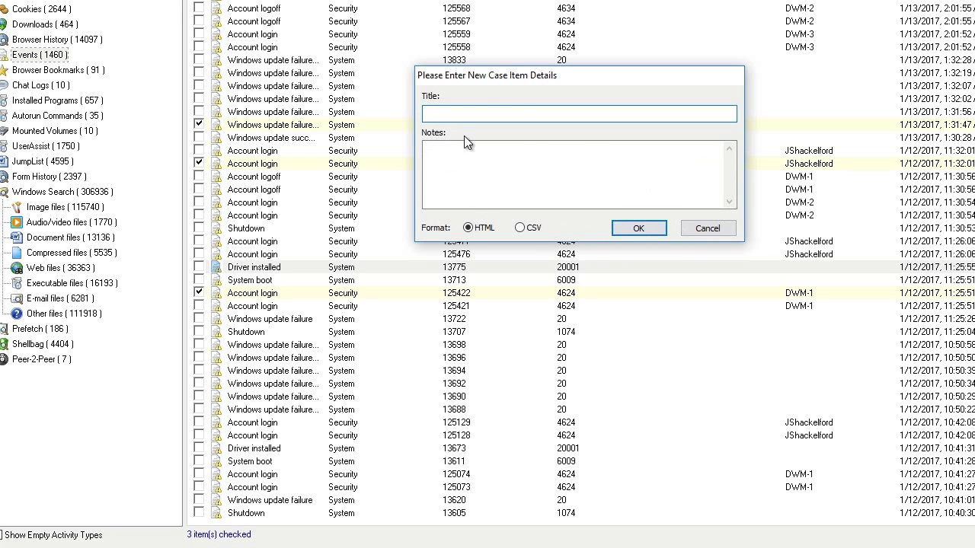
left_click(696, 231)
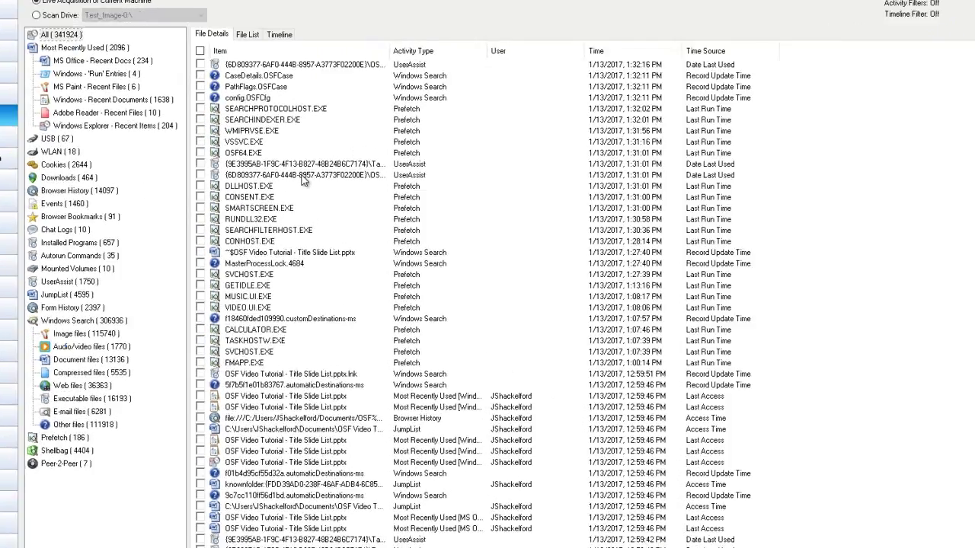
Step: Start exporting the activity results to an HTML file, and cancel the export
right_click(314, 188)
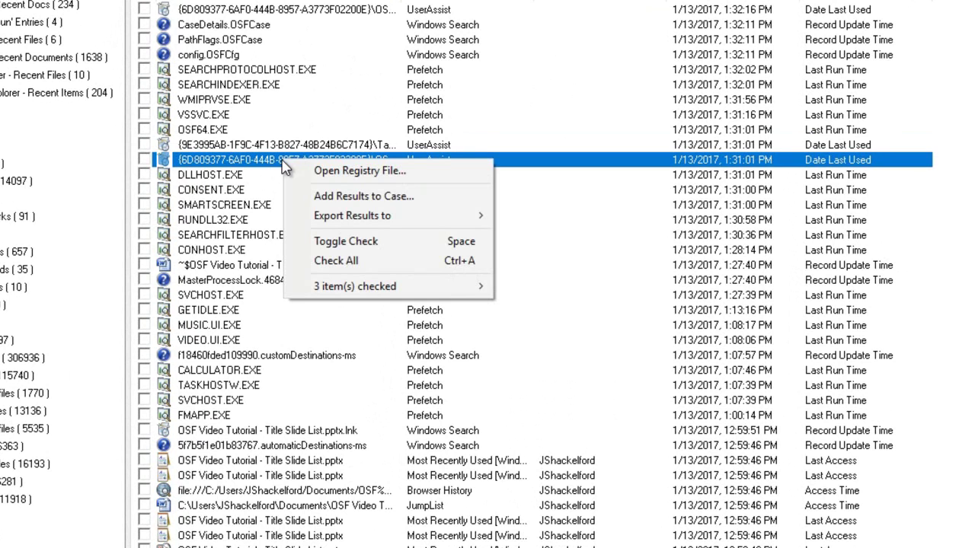
mouse_move(396, 221)
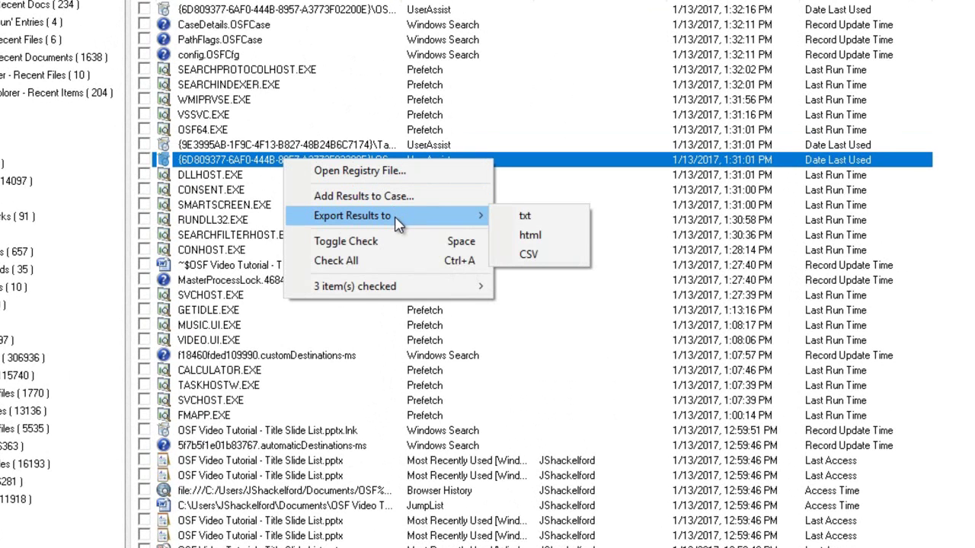
left_click(556, 248)
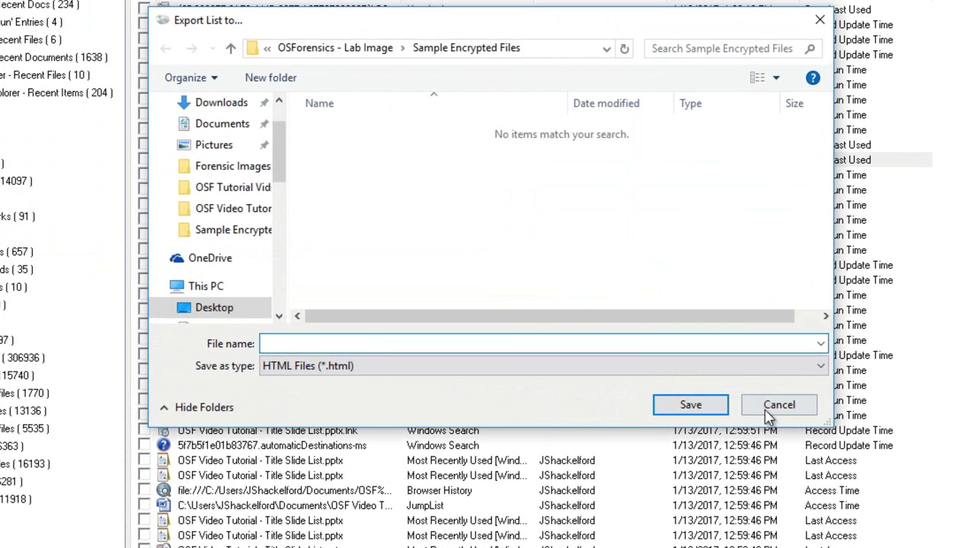
left_click(781, 464)
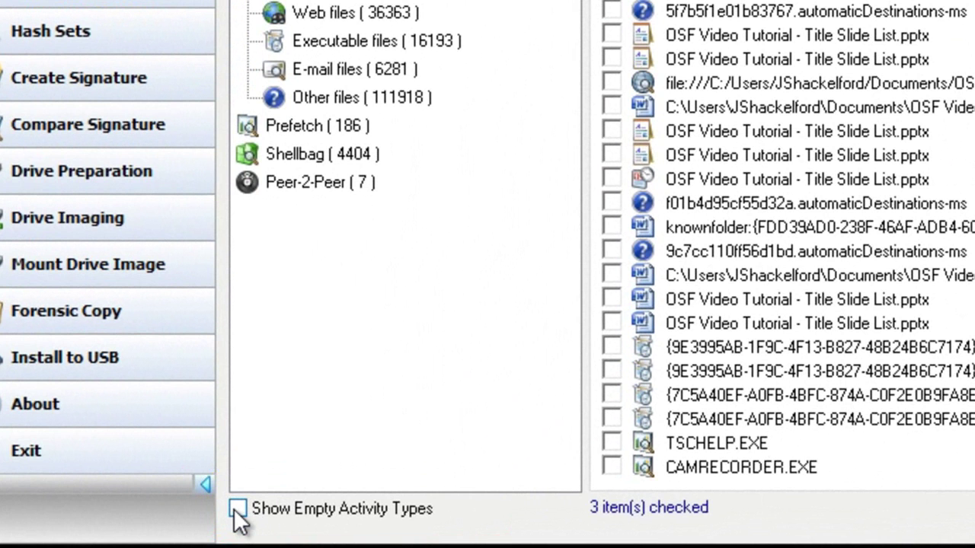
Step: Show the empty activity types, view the OSX Recent Documents and Mobile Backups categories, and hide the empty types again
left_click(237, 509)
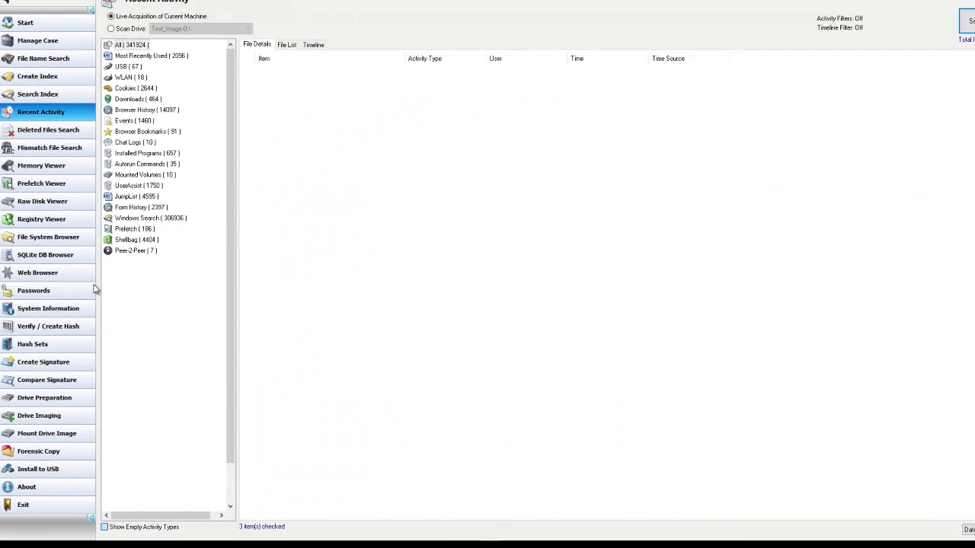
scroll(134, 314, "down", 1)
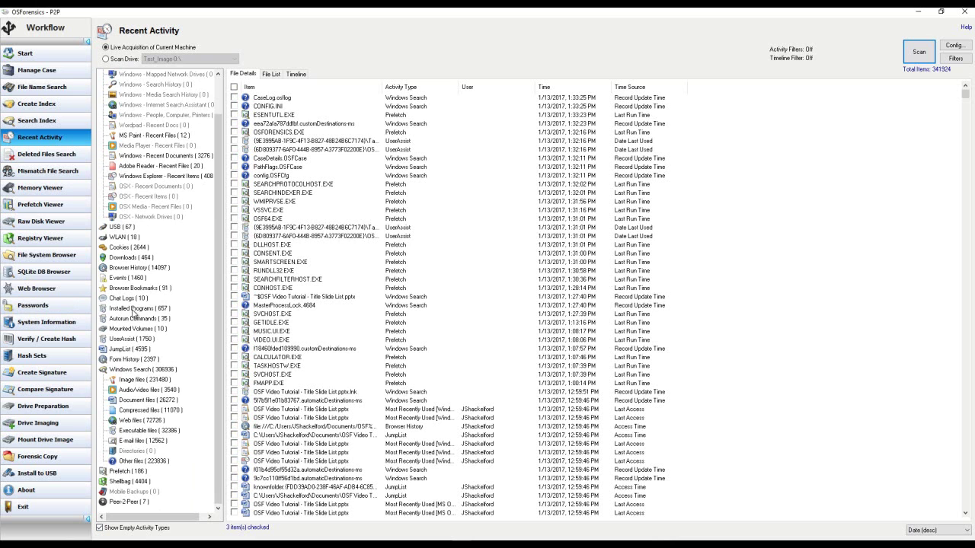
scroll(133, 313, "up", 1)
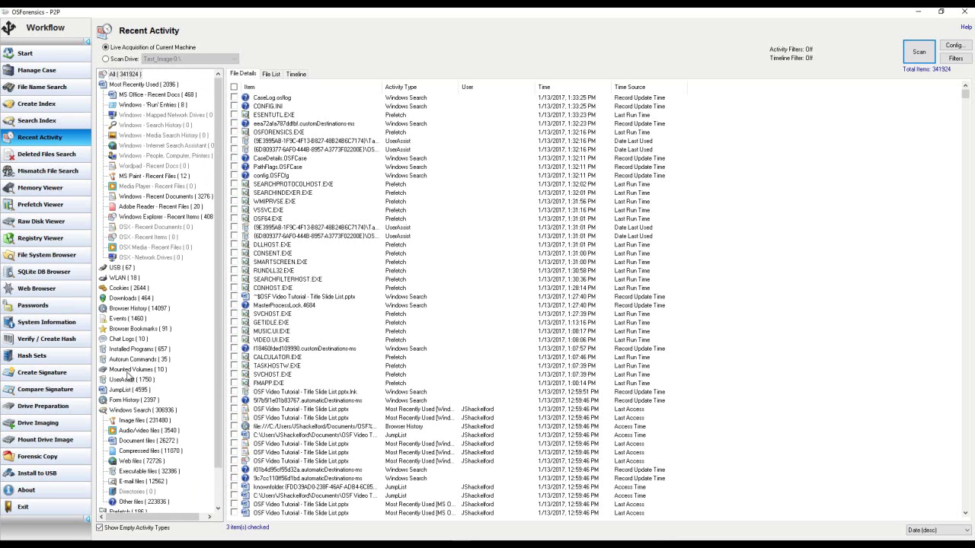
left_click(123, 228)
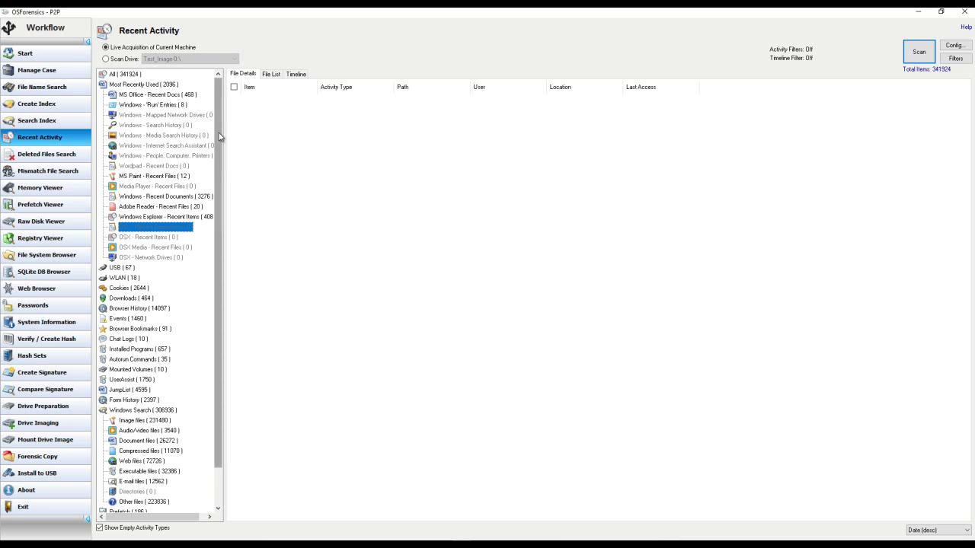
left_click_drag(218, 135, 224, 186)
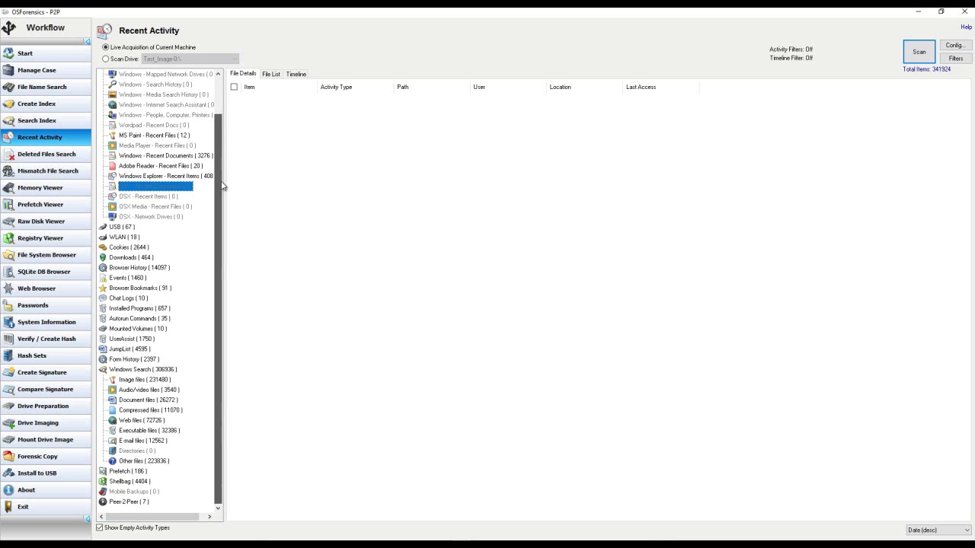
left_click(121, 494)
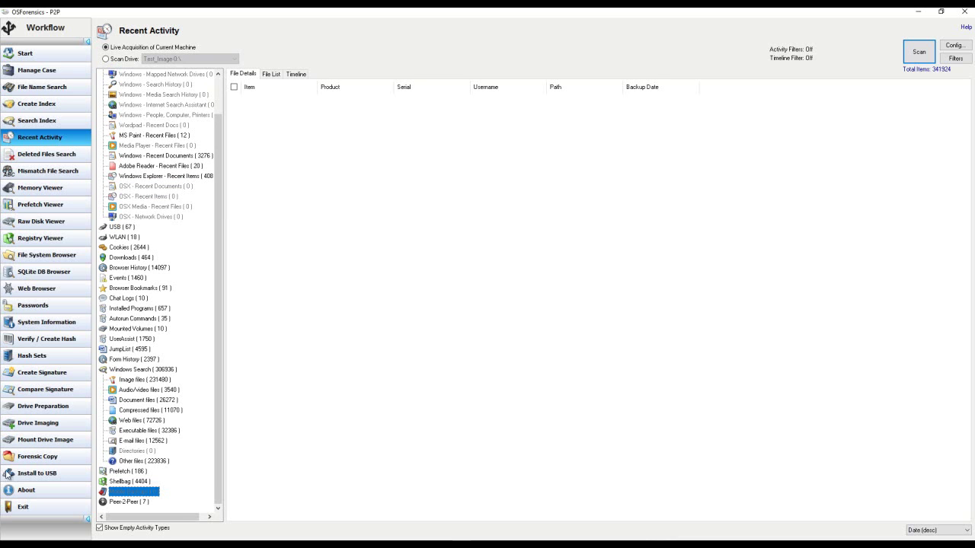
left_click(98, 529)
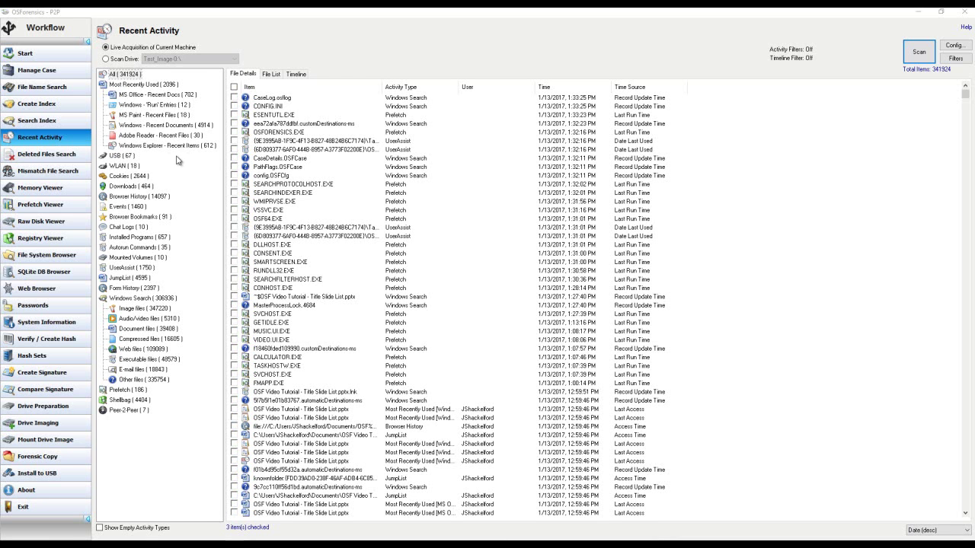
Step: View the USB, WLAN, Browser History, Downloads and Cookies records
left_click(115, 156)
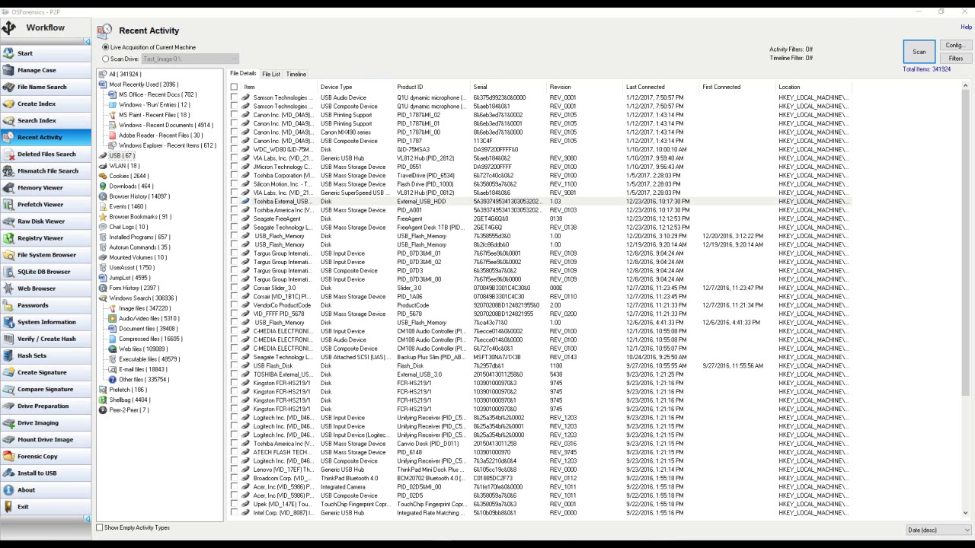
left_click(127, 166)
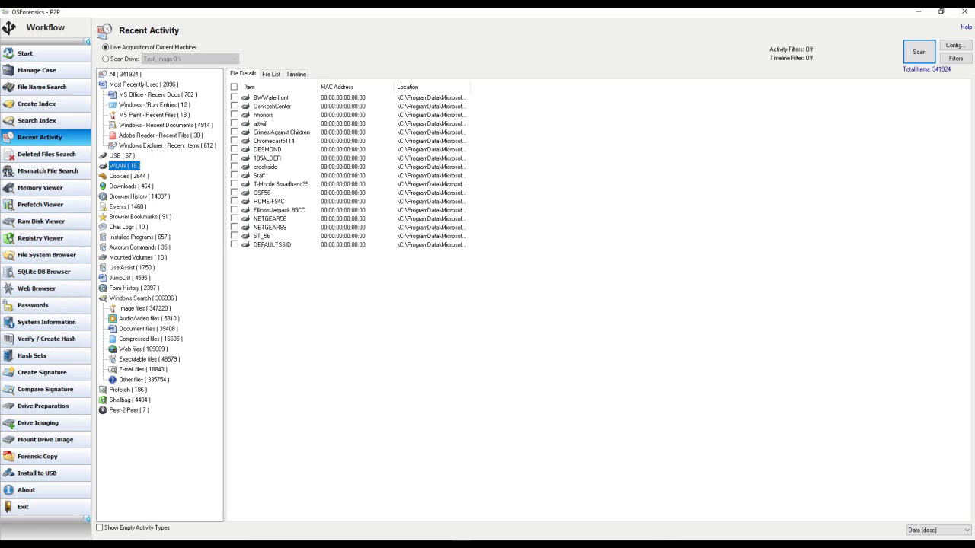
mouse_move(108, 170)
left_mouse_down()
mouse_move(101, 202)
mouse_move(180, 169)
mouse_move(107, 171)
left_mouse_up()
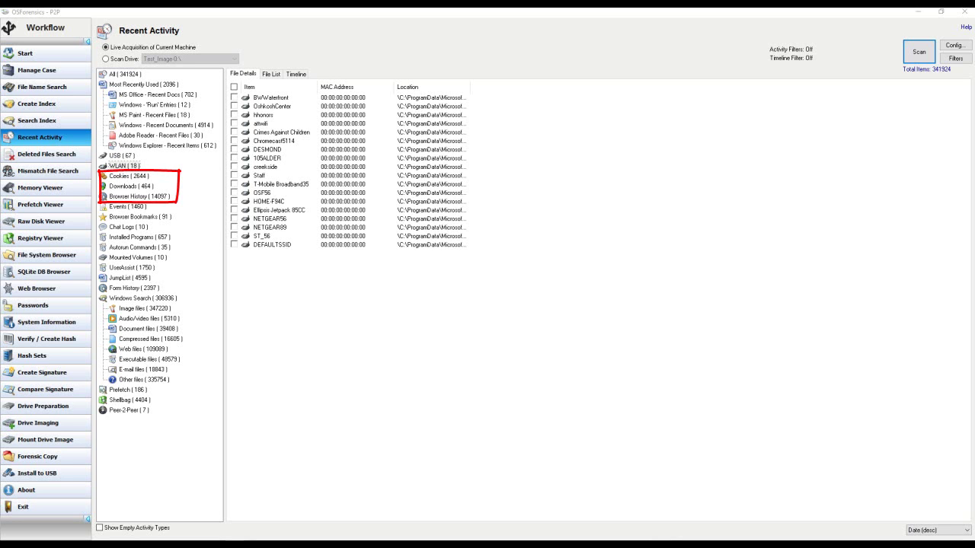
left_click(132, 197)
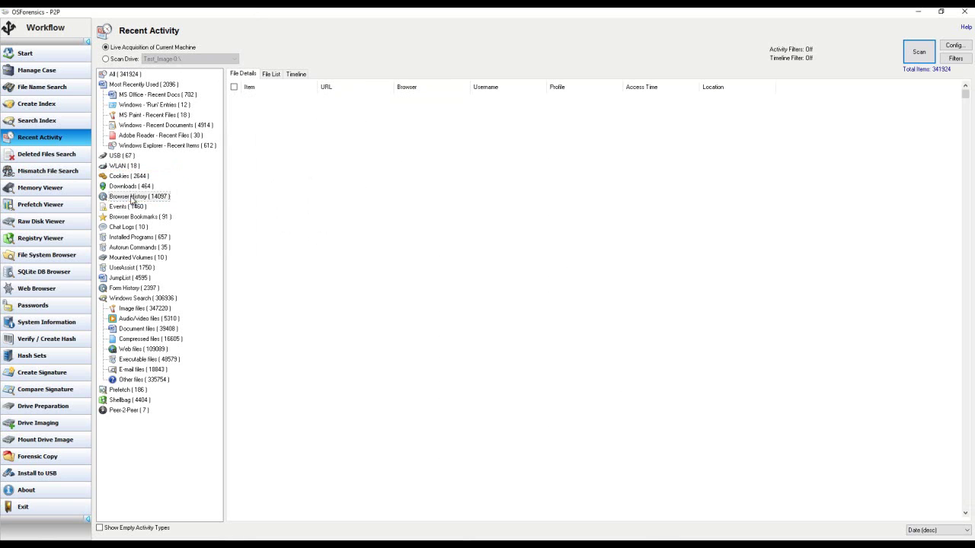
left_click(125, 186)
left_click(125, 176)
Step: View the Events, Installed Programs, Autorun Commands, UserAssist, JumpList, Prefetch and Shellbag records
left_click(123, 207)
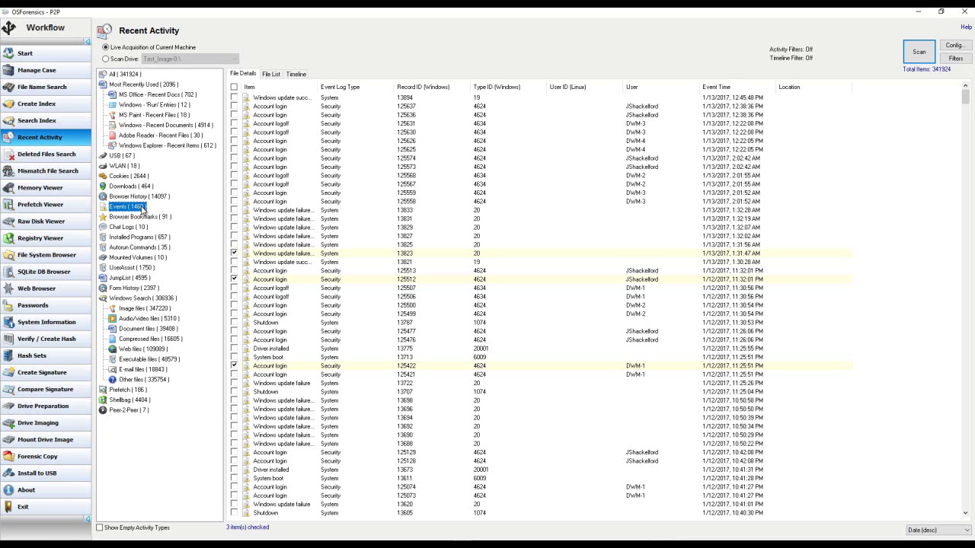
left_click(121, 238)
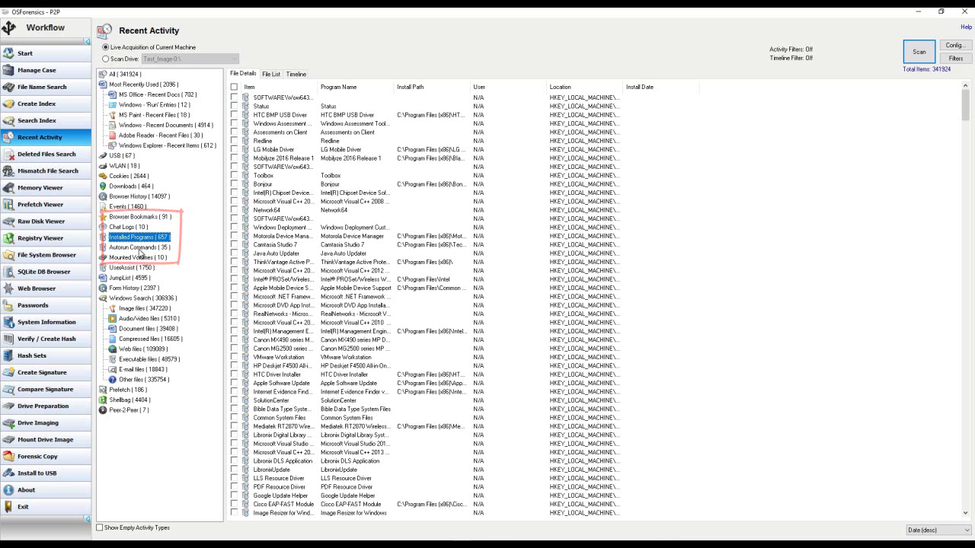
left_click(137, 247)
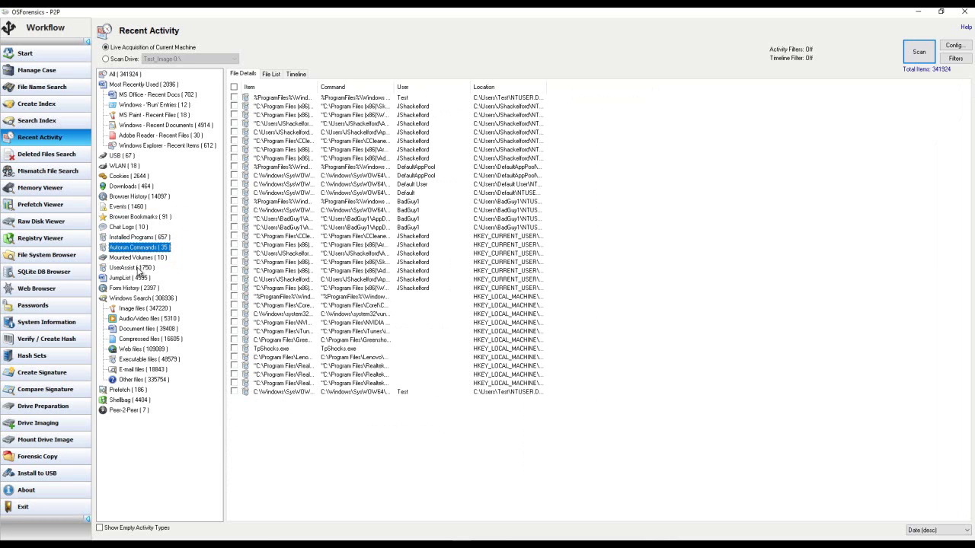
left_click(131, 268)
left_click(128, 278)
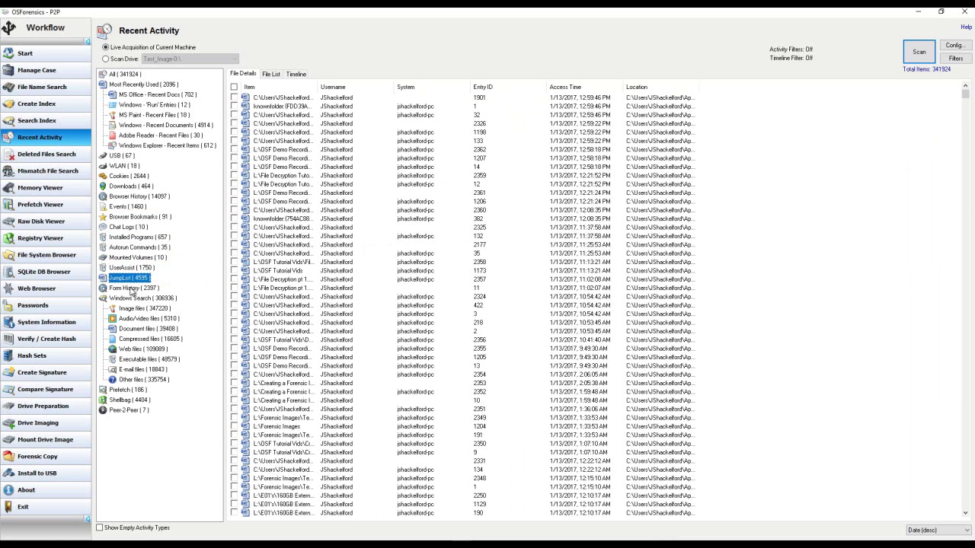
left_click(128, 390)
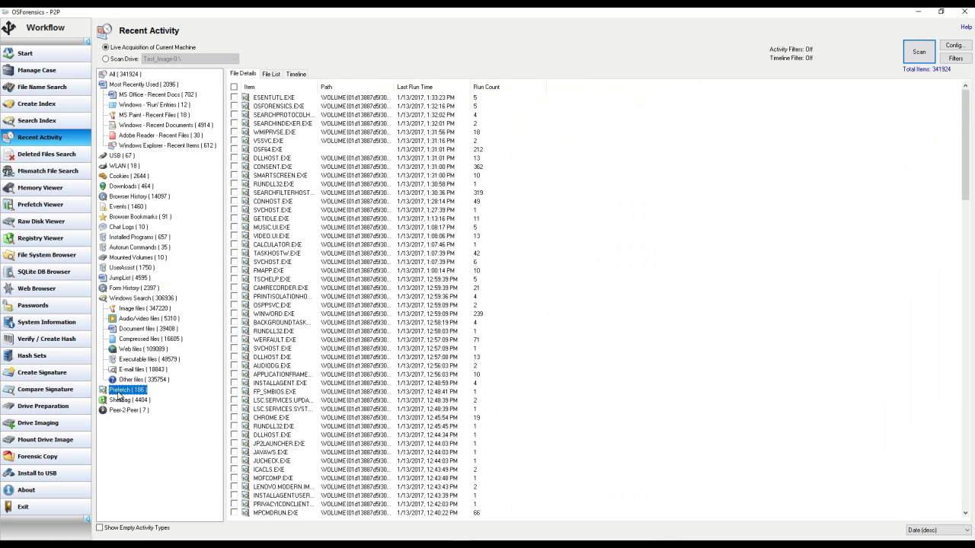
left_click(129, 399)
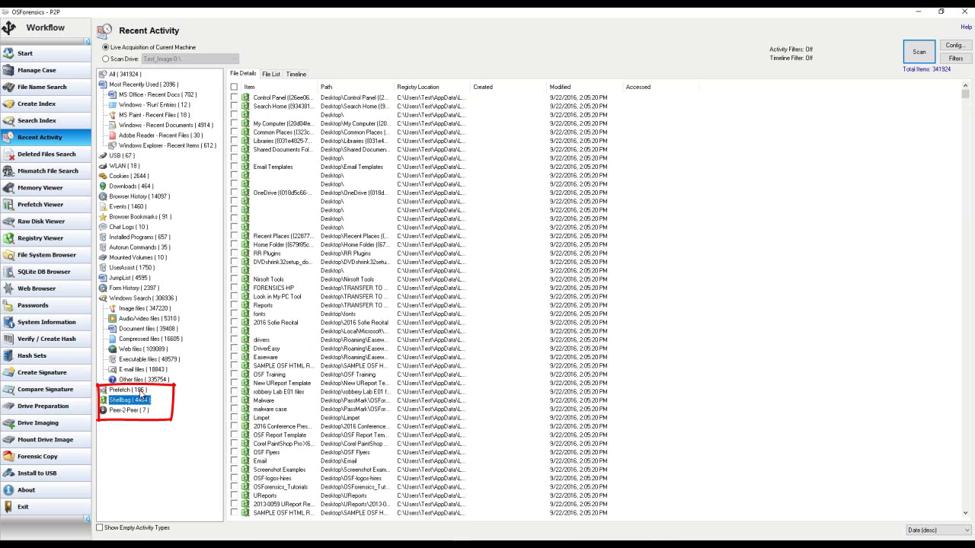
Step: Show the Windows Search records in the File List view and check the Recent Activity.docx.lnk entry
left_click(128, 298)
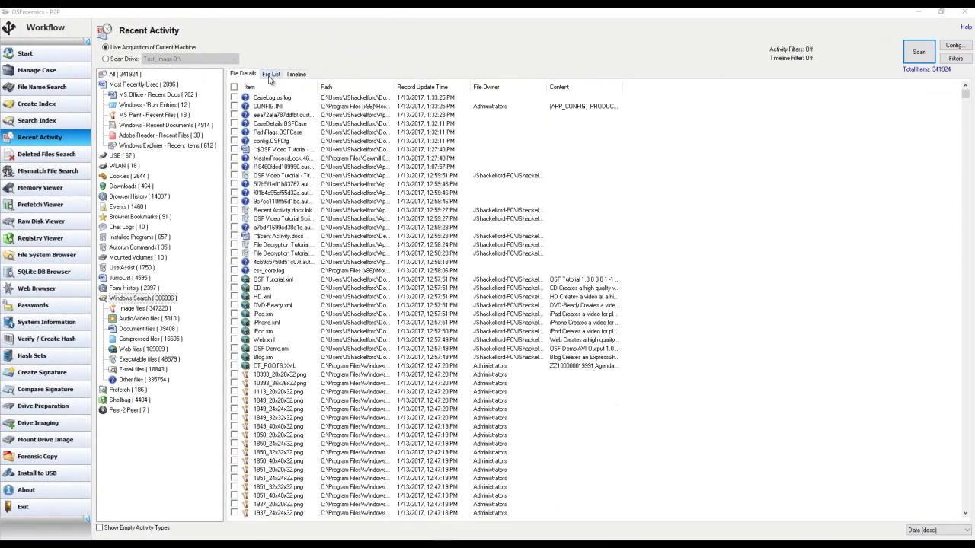
left_click(271, 75)
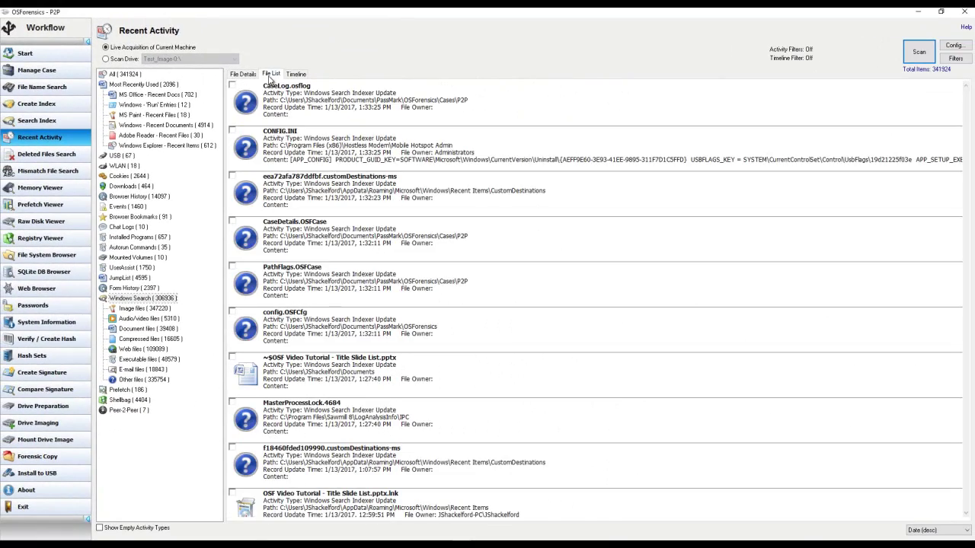
scroll(335, 391, "down", 5)
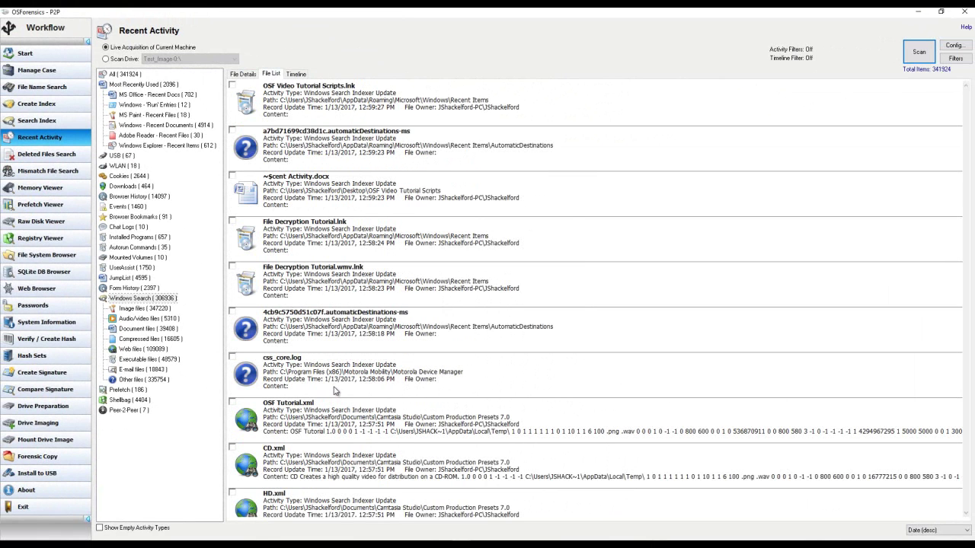
scroll(335, 392, "down", 1)
scroll(335, 390, "down", 1)
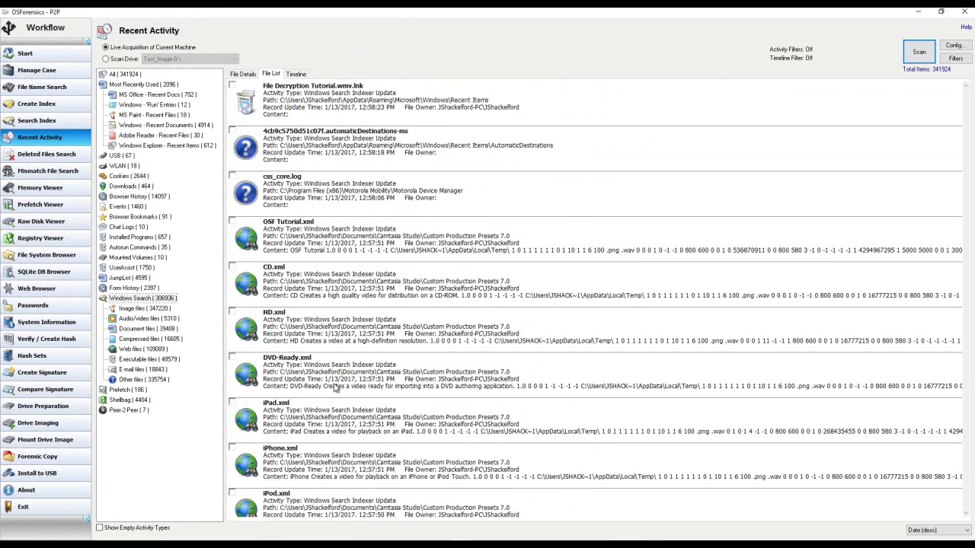
scroll(335, 388, "down", 3)
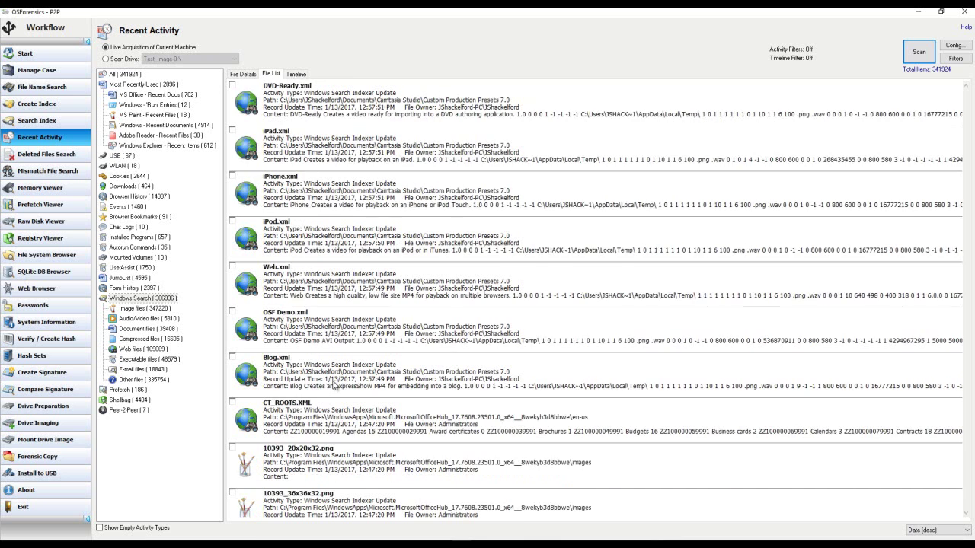
scroll(333, 386, "up", 7)
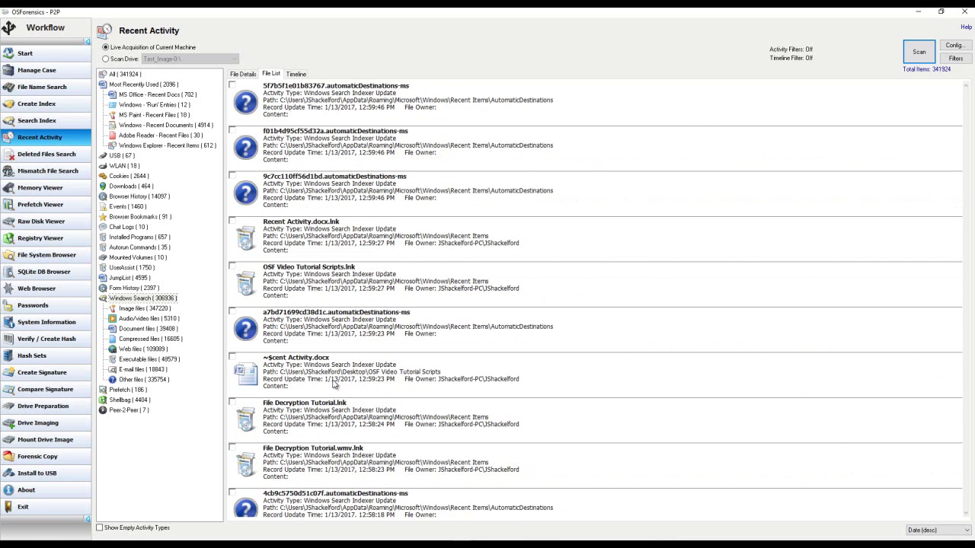
left_click(232, 222)
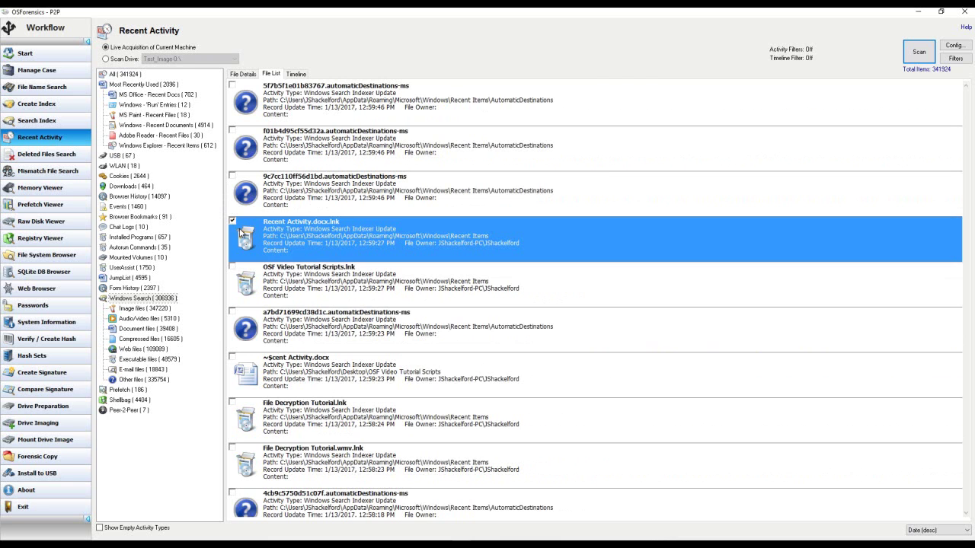
Step: Examine the Windows Search records on the timeline, drilling down from 2016 to the hourly activity of November 23
left_click(297, 74)
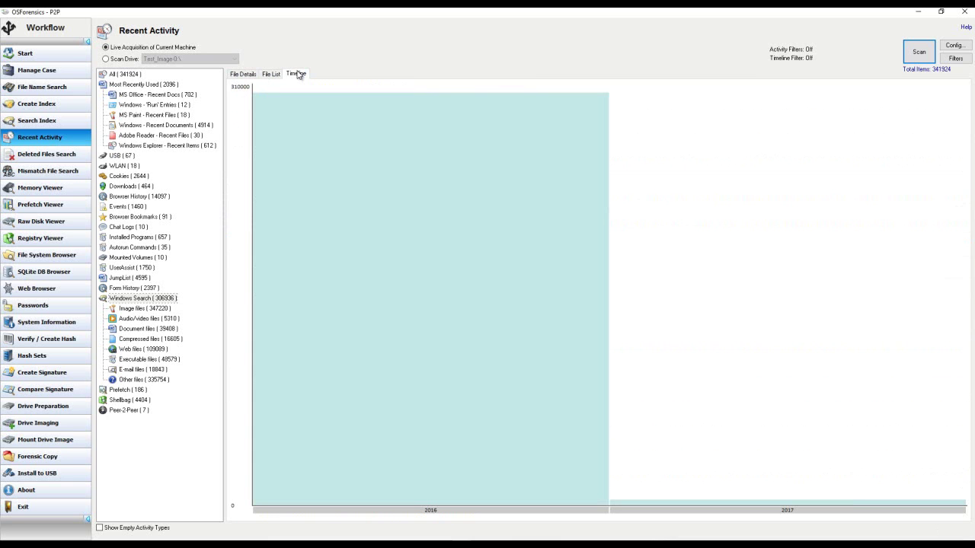
mouse_move(290, 114)
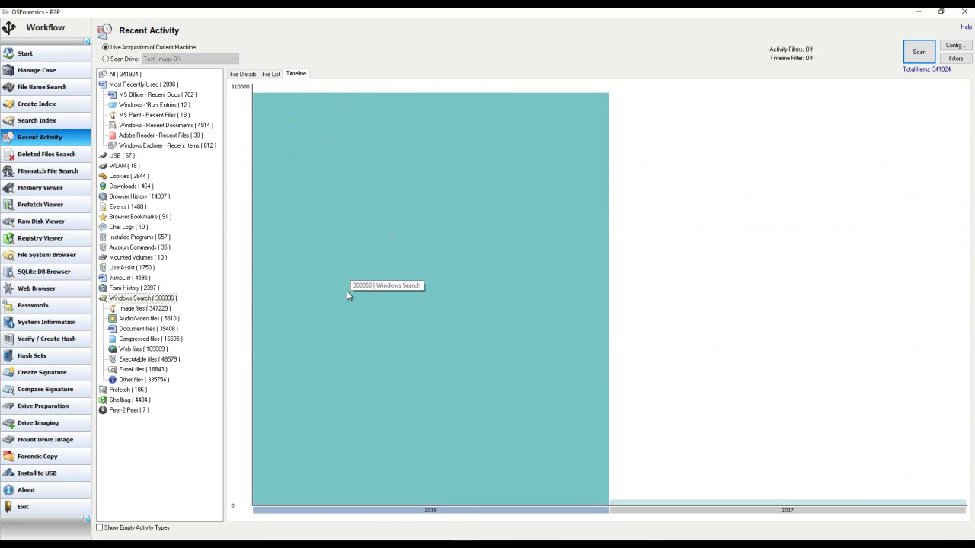
left_click(508, 345)
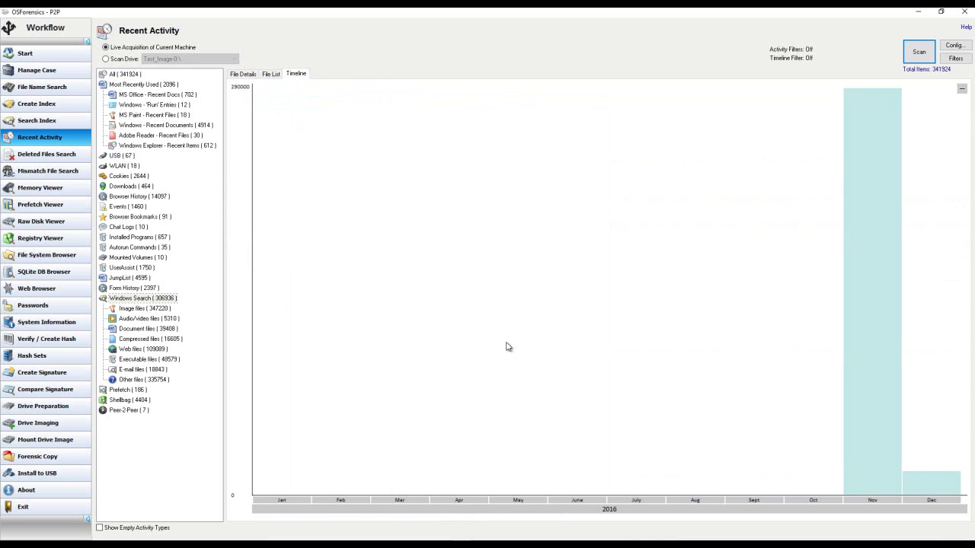
left_click(882, 424)
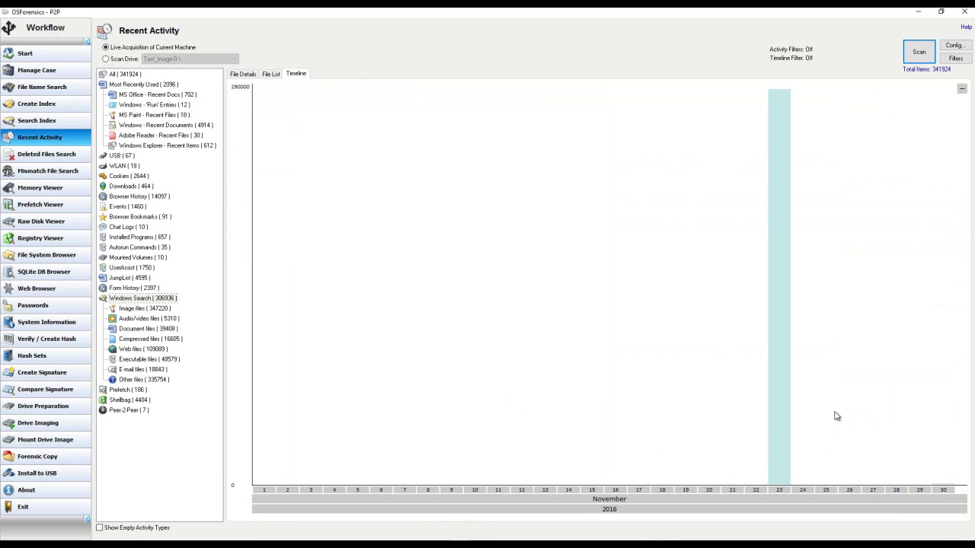
left_click(780, 428)
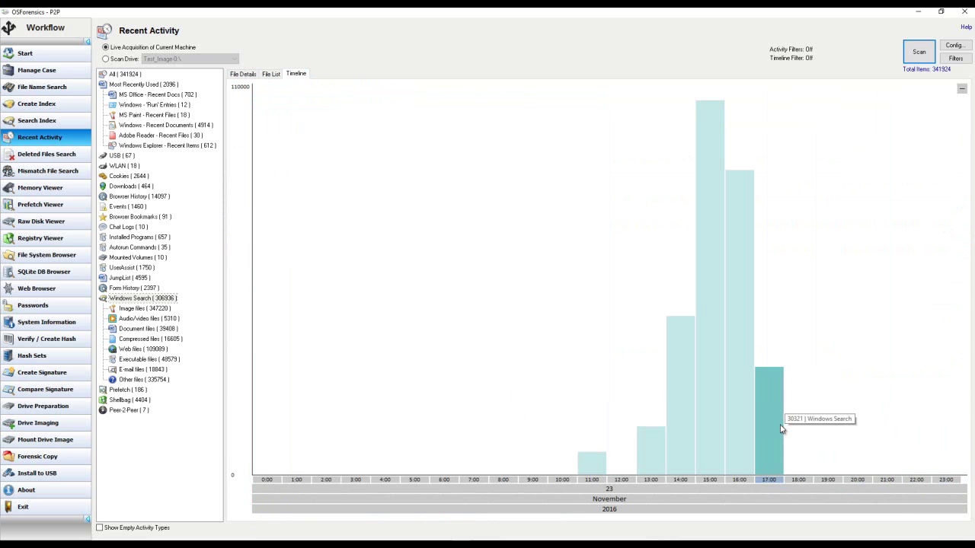
mouse_move(695, 441)
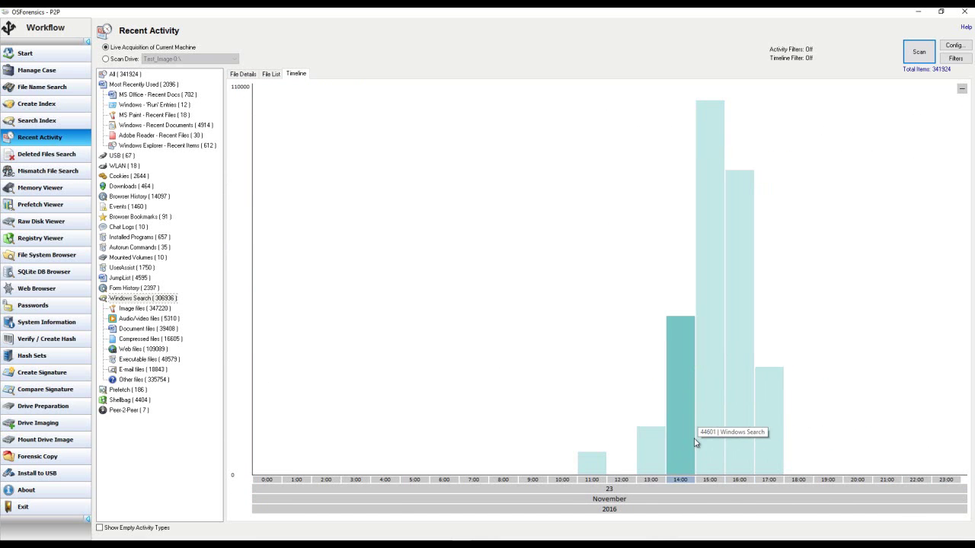
mouse_move(736, 346)
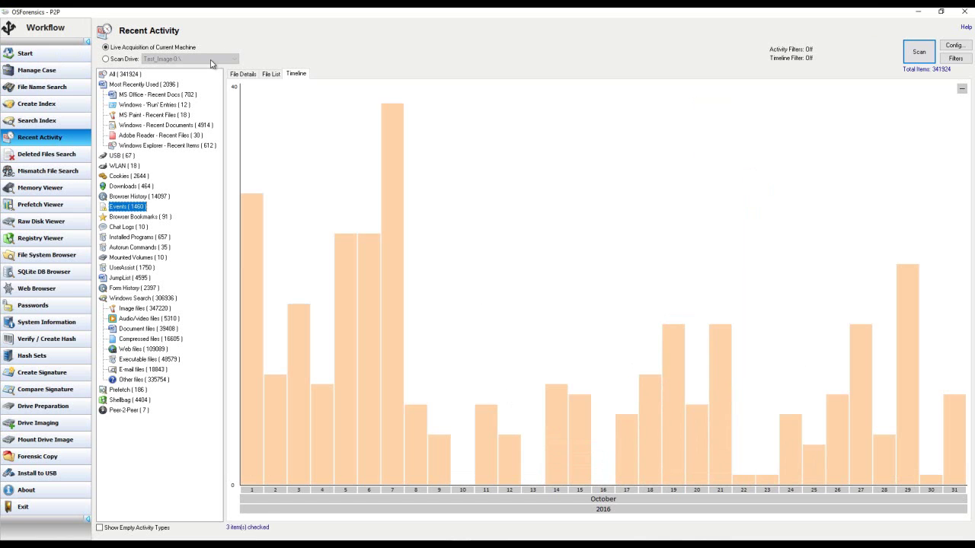
Step: Show the Events records in the File Details view and hide the Record ID (Windows), Type ID (Windows) and User ID (Linux) columns
left_click(243, 74)
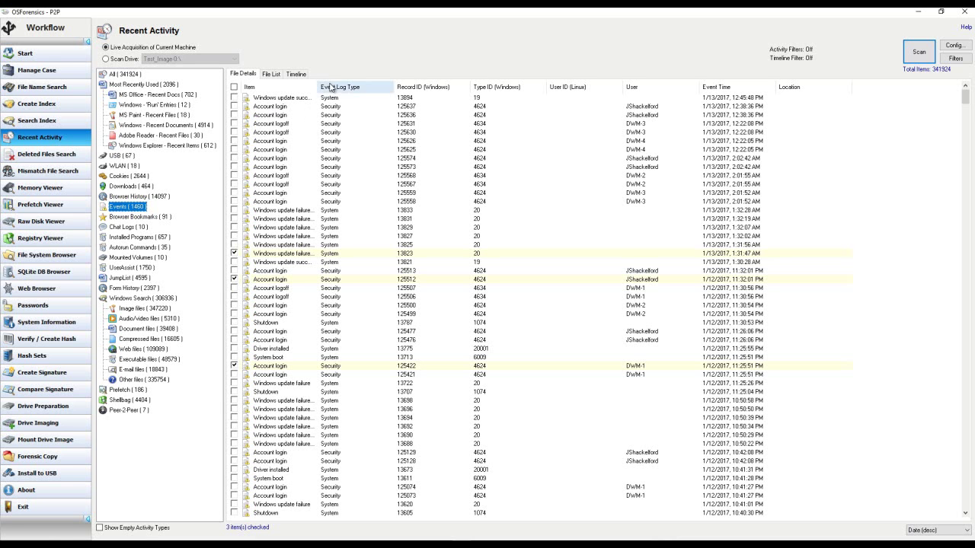
right_click(368, 91)
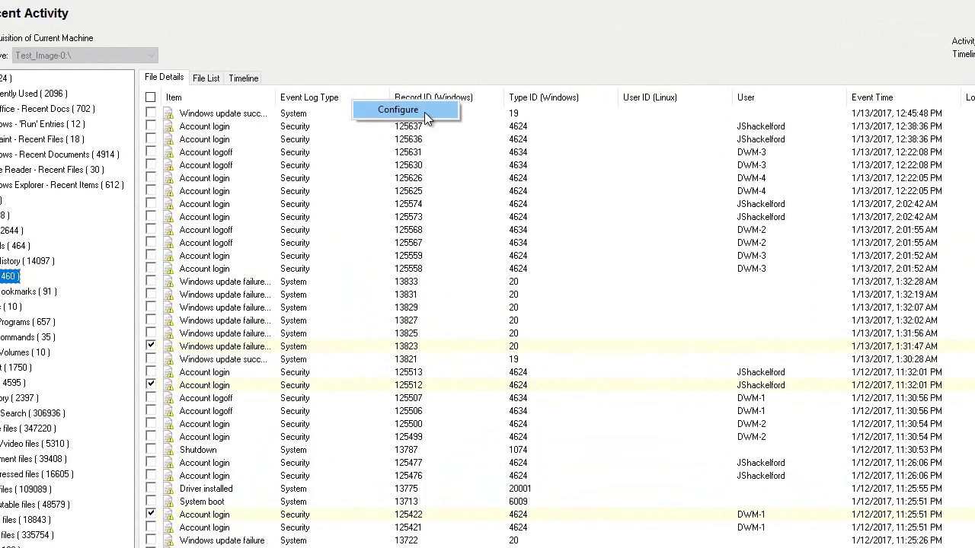
left_click(424, 112)
left_click_drag(450, 87, 333, 168)
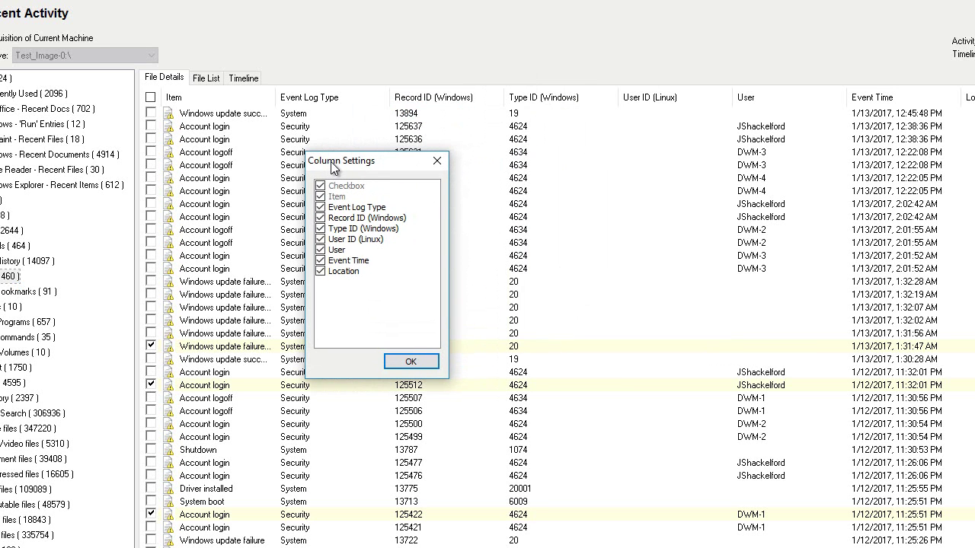
left_click(320, 218)
left_click(320, 228)
left_click(320, 239)
left_click(424, 368)
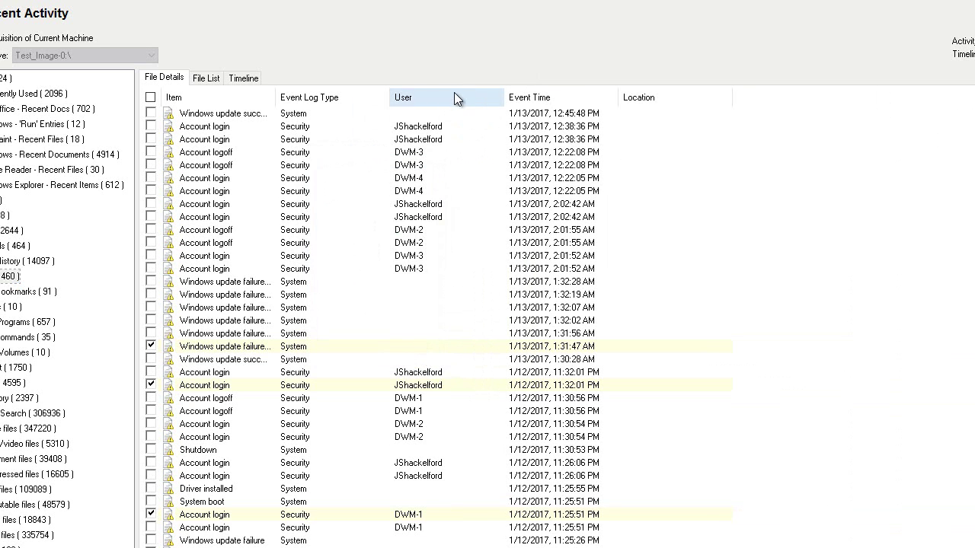
Step: Re-enable the Record ID (Windows), Type ID (Windows) and User ID (Linux) columns in the column settings
right_click(425, 101)
left_click(438, 103)
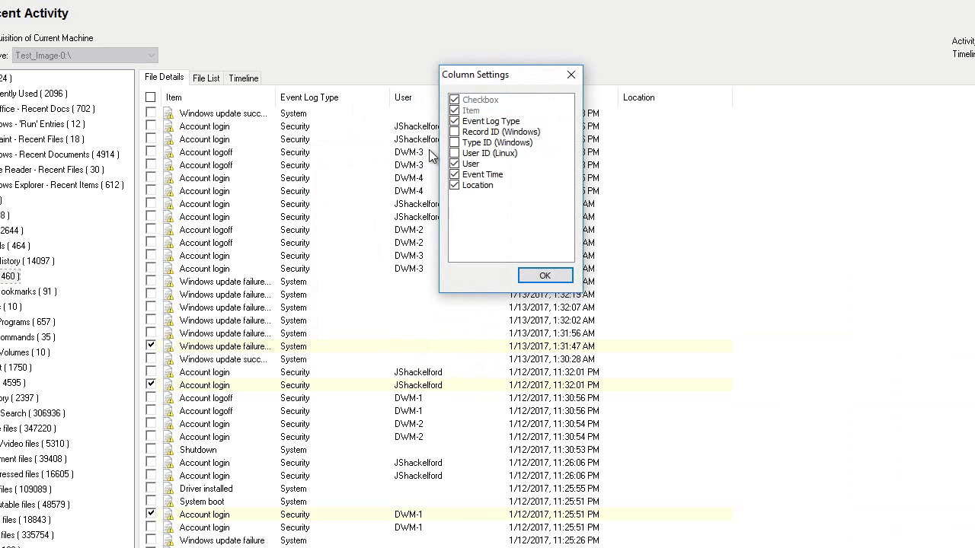
left_click(454, 132)
left_click(454, 142)
left_click(454, 153)
left_click(454, 153)
left_click(455, 153)
Step: Move the Location column directly after Event Log Type and apply the column settings
left_click(472, 187)
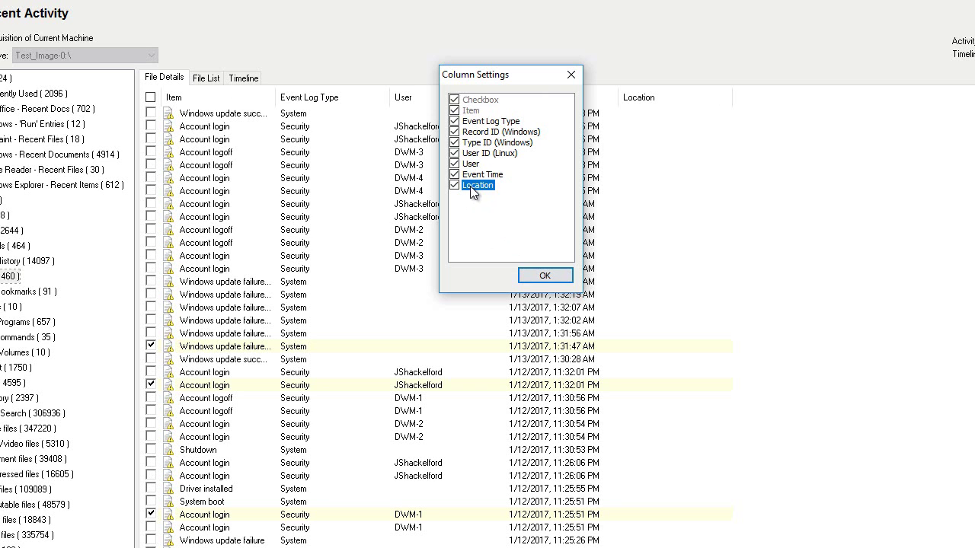
left_click_drag(472, 190, 484, 138)
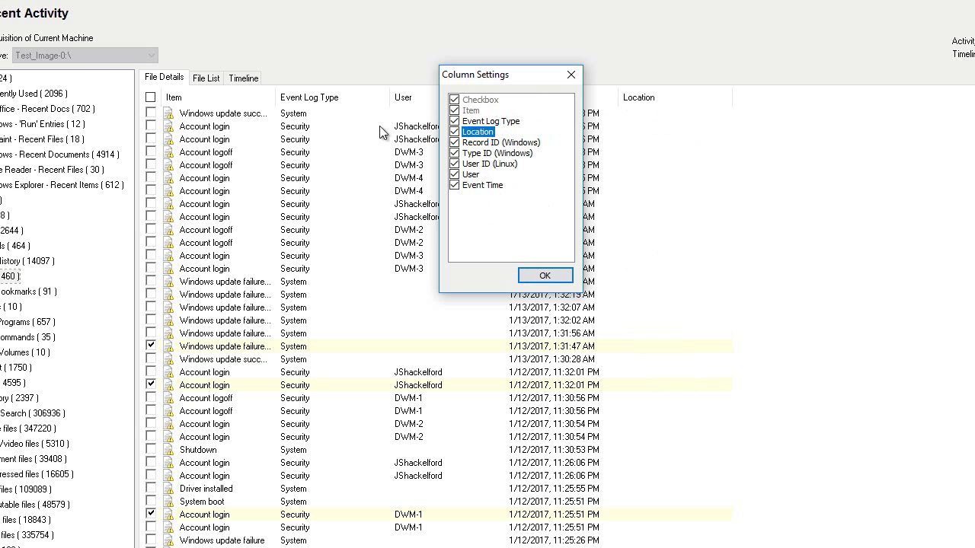
left_click(546, 275)
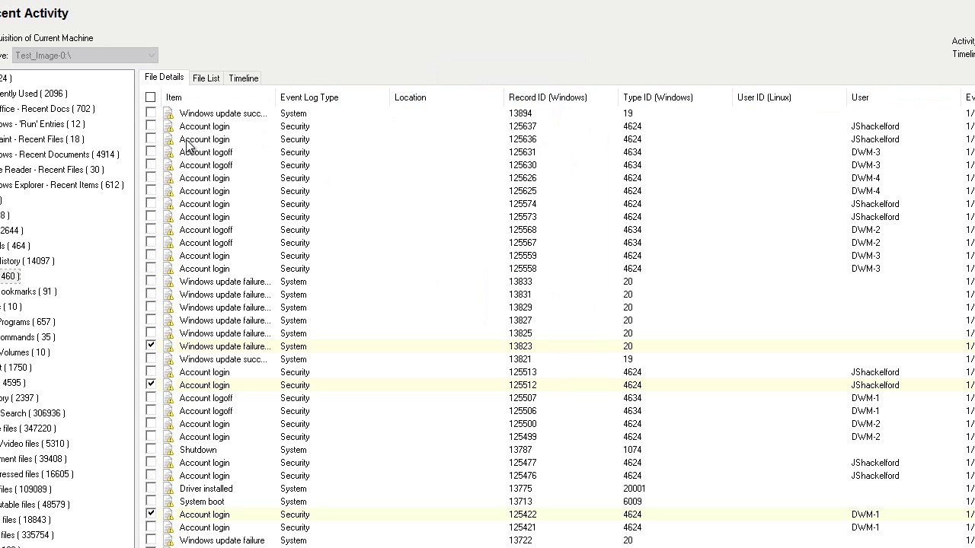
Step: Sort the event records by Item, followed by Record ID (Windows)
left_click(242, 98)
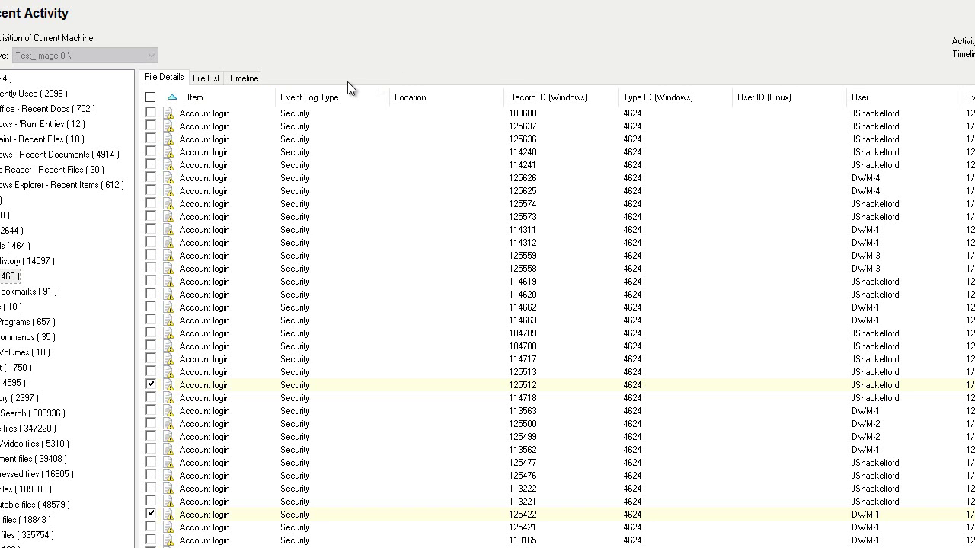
left_click(544, 105)
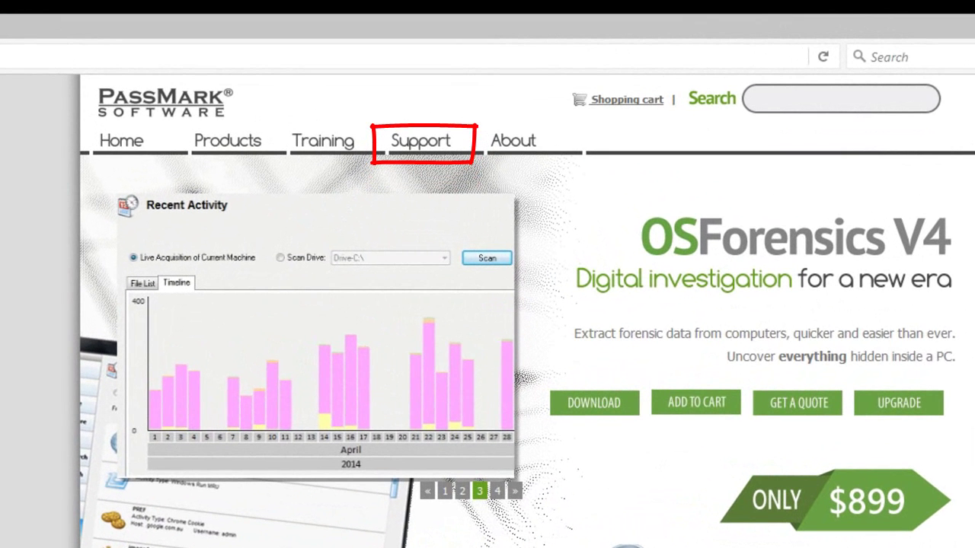
Step: In the web browser, open the Support page of the PassMark OSForensics website and look through its help resources
left_click(421, 146)
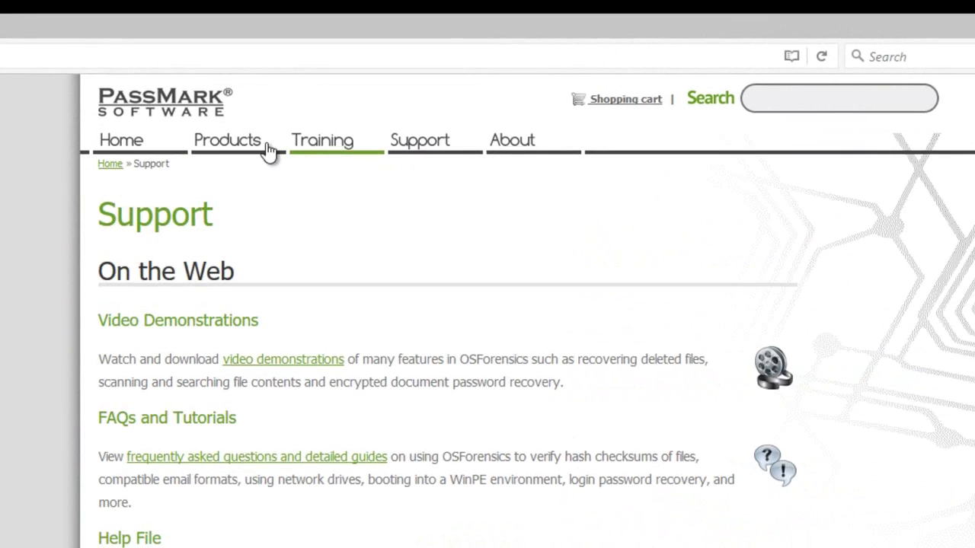
scroll(170, 363, "down", 2)
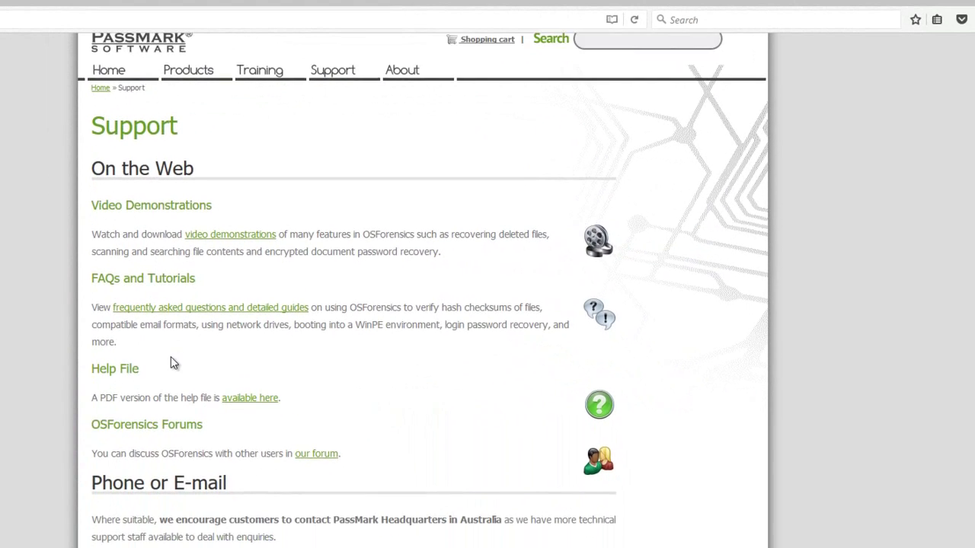